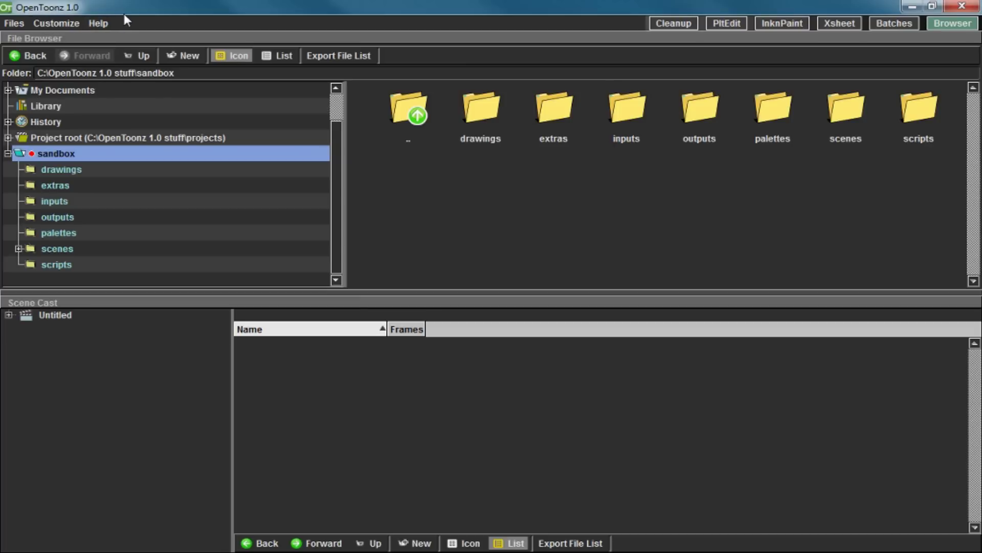
- Start a new project from the Files menu and name it 'example'
click(16, 22)
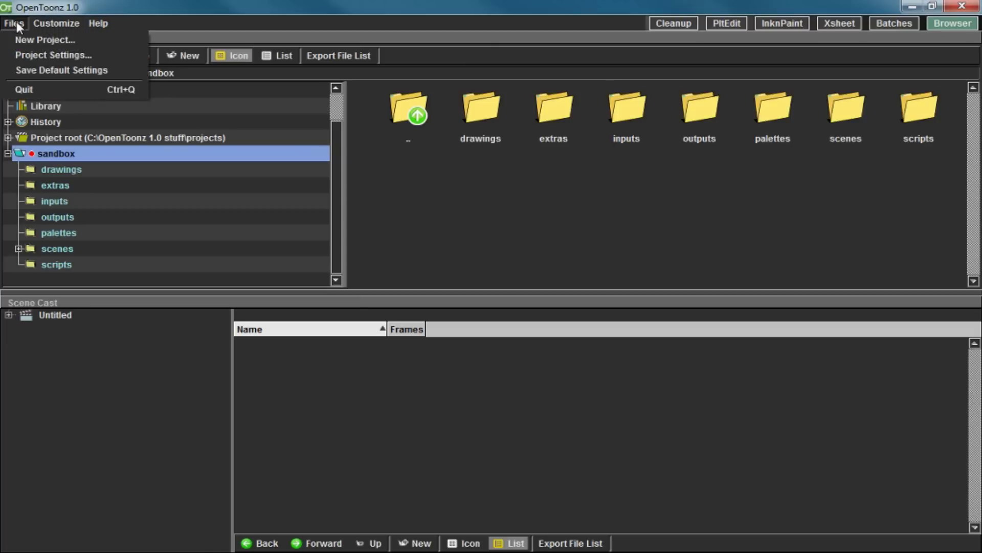
click(38, 40)
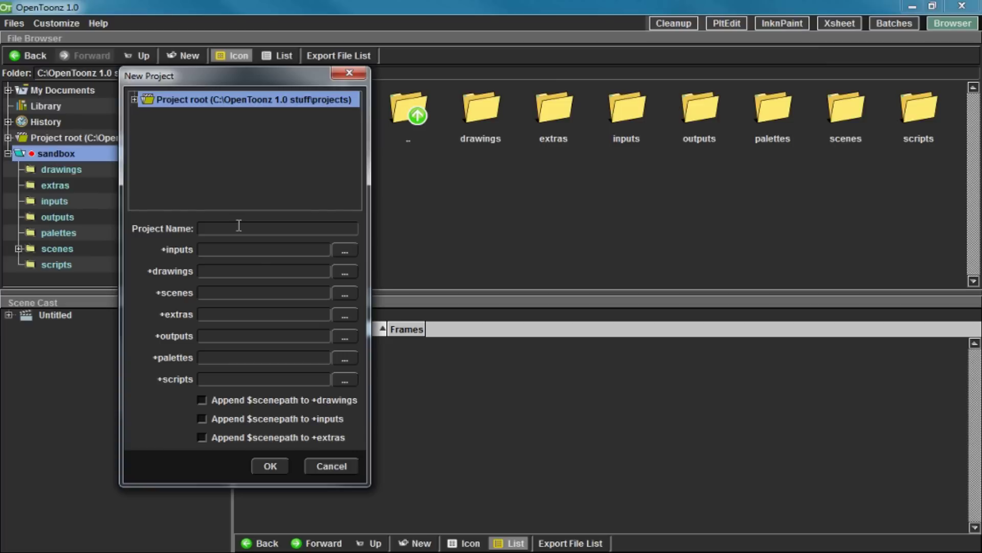
click(243, 231)
text(example)
key(Tab)
- Enter the folder names in, draw, scene, extra, out, pal and scripts
text(in)
key(Tab)
key(Tab)
text(draw)
key(Tab)
key(Tab)
text(scene)
key(Tab)
key(Tab)
text(extra)
key(Tab)
key(Tab)
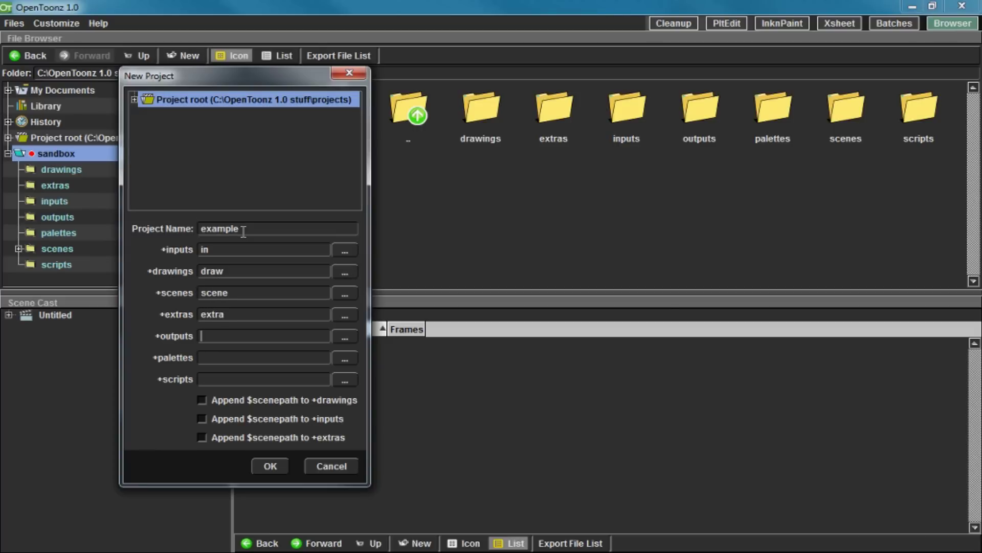
text(out)
key(Tab)
key(Tab)
text(pal)
key(Tab)
key(Tab)
text(scripts)
- Create the example project and expand Project root to list its draw, extra, in, out, pal, scene and scripts folders
click(276, 467)
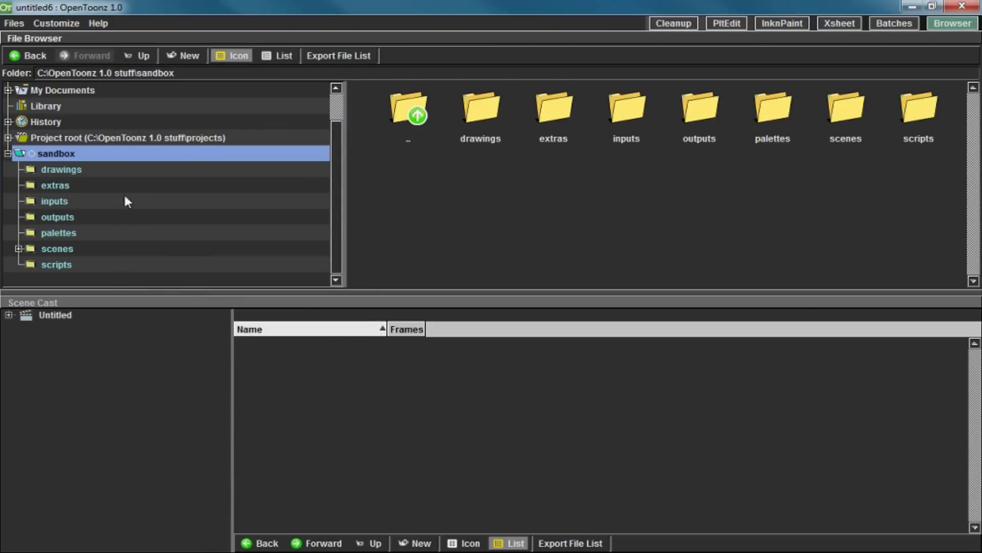
scroll(126, 184, up, 1)
scroll(126, 177, down, 1)
click(9, 137)
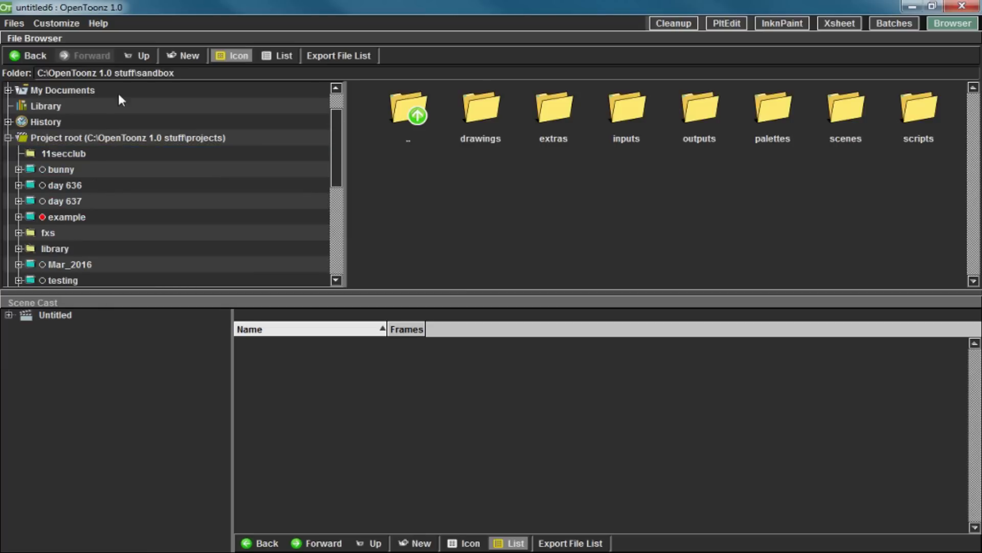
scroll(97, 185, down, 2)
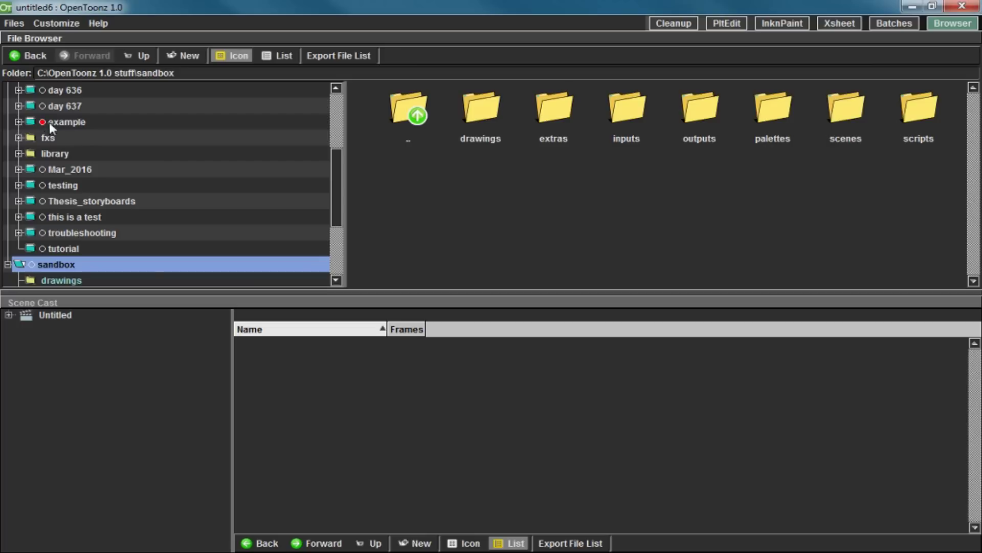
scroll(46, 120, up, 1)
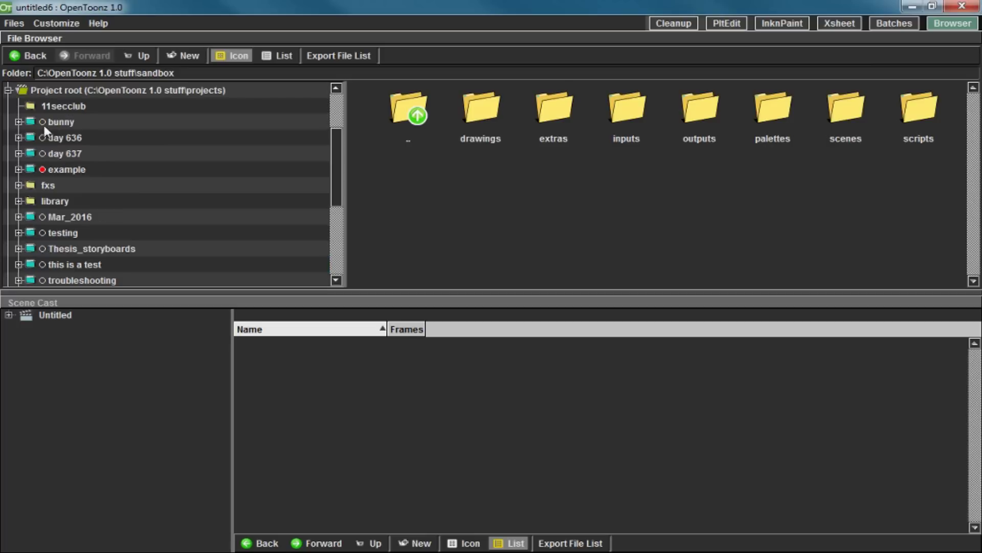
click(66, 170)
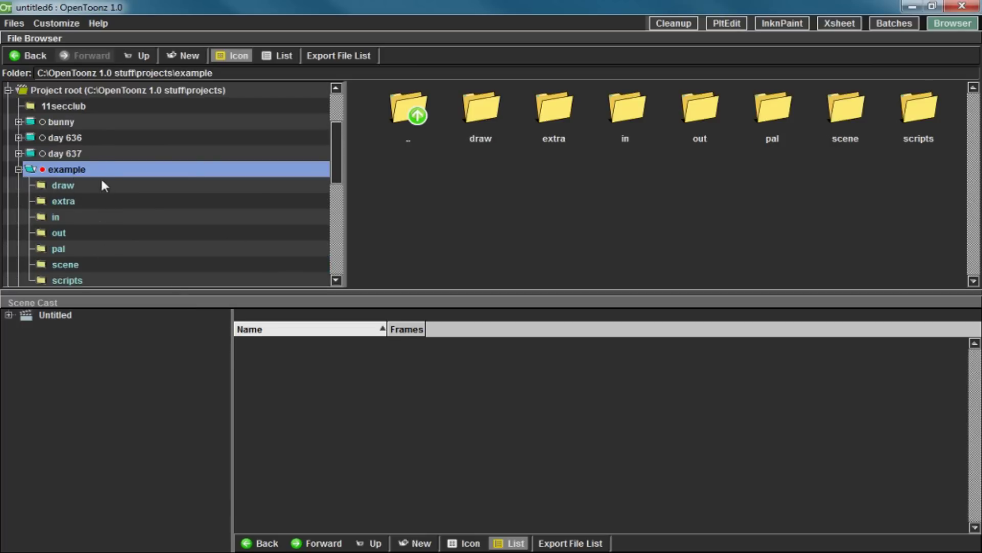
- Select the day 636 project and collapse the example and day 636 folder lists
click(43, 137)
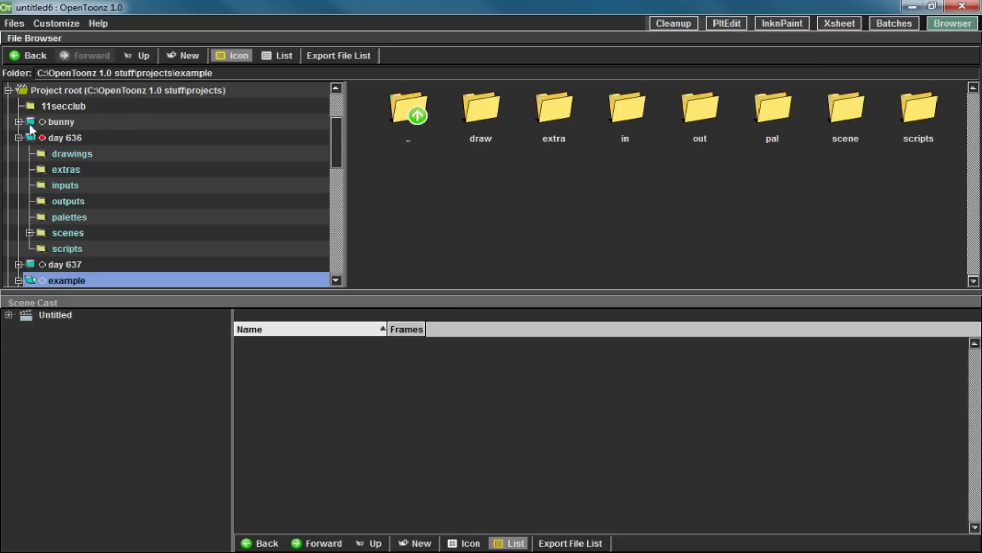
scroll(50, 139, down, 2)
scroll(69, 202, up, 1)
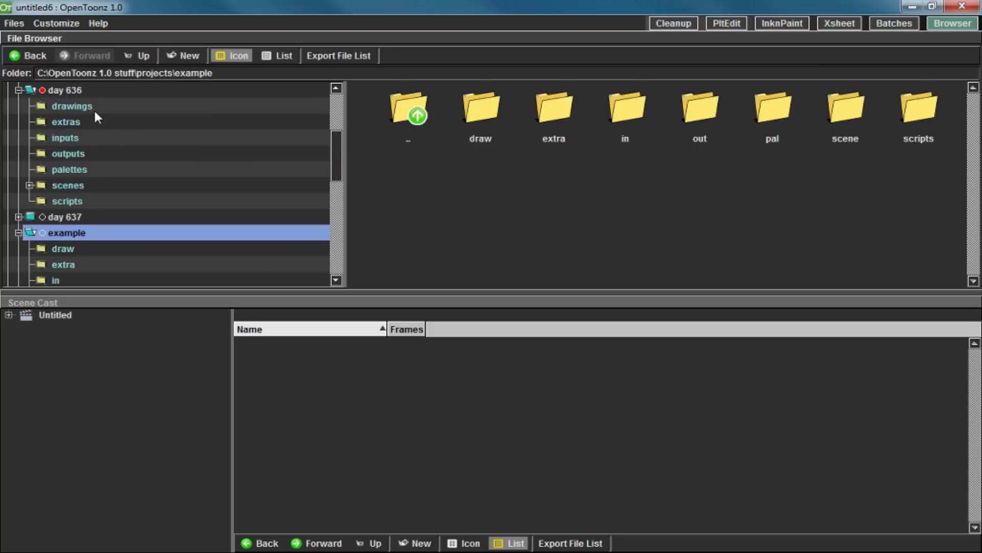
click(42, 233)
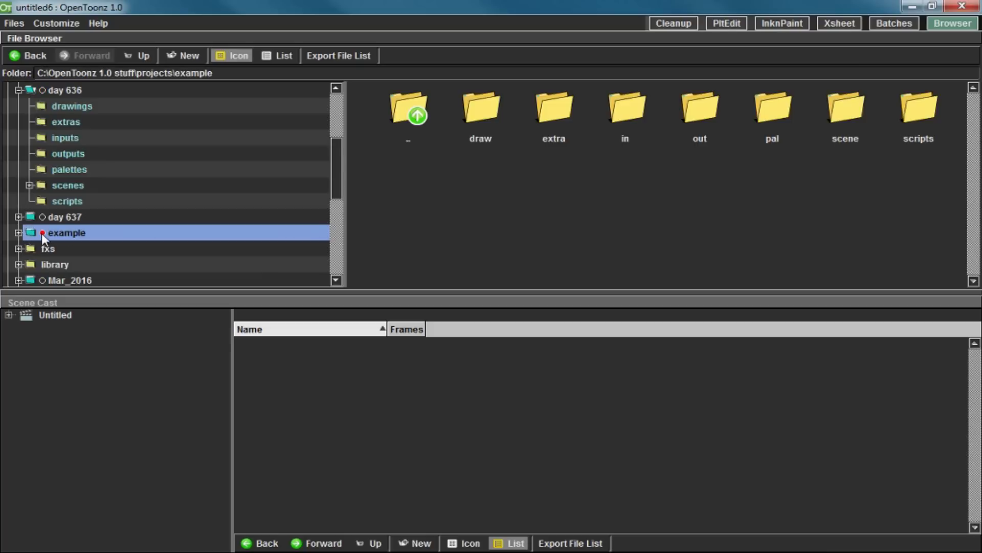
scroll(55, 167, up, 3)
scroll(45, 175, down, 1)
click(43, 168)
scroll(56, 164, down, 2)
scroll(69, 142, up, 1)
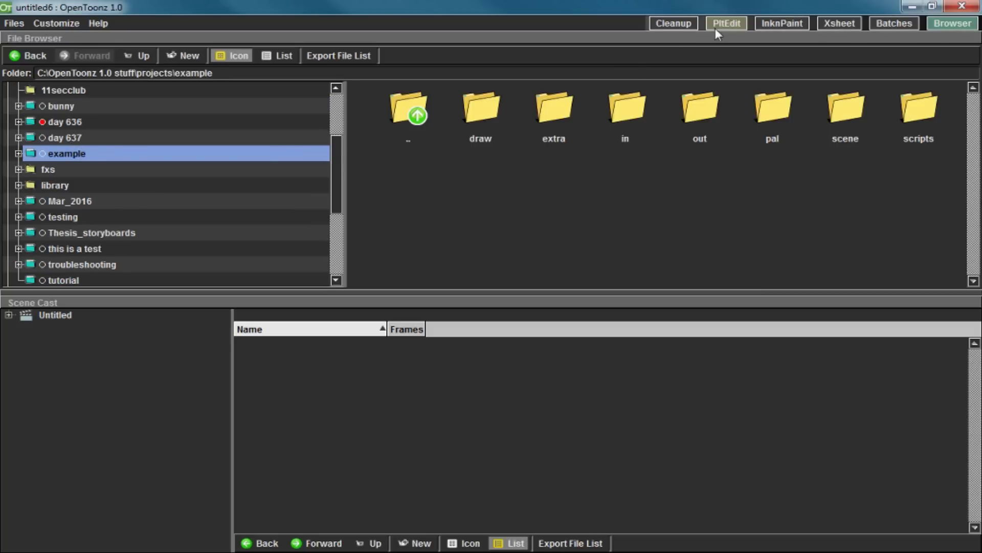
- Scribble a test brush stroke on the canvas in the InknPaint room
click(790, 21)
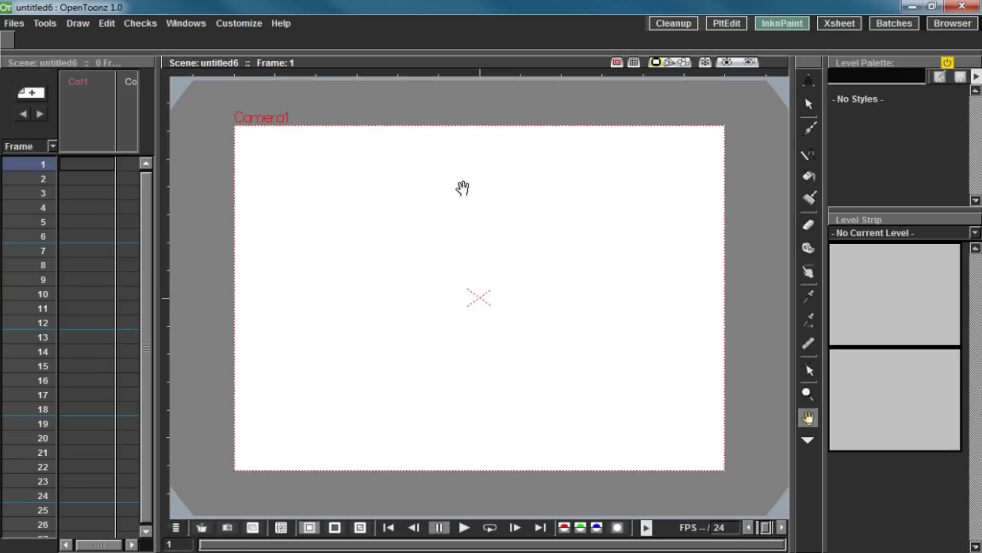
key(b)
mouse_move(507, 143)
mouse_down()
mouse_move(484, 227)
mouse_move(479, 282)
mouse_up()
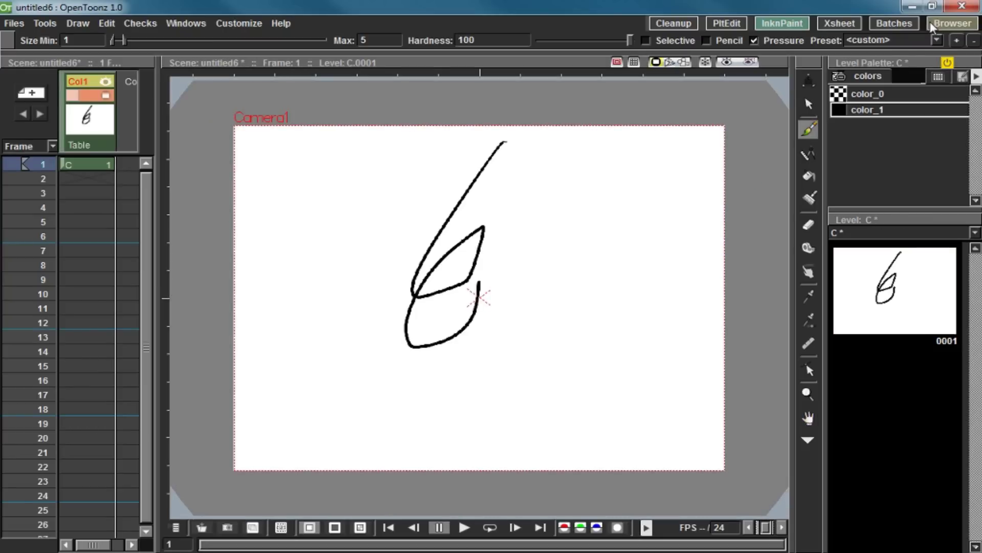
- Make example the current project, discarding the unsaved scene
click(951, 24)
click(43, 153)
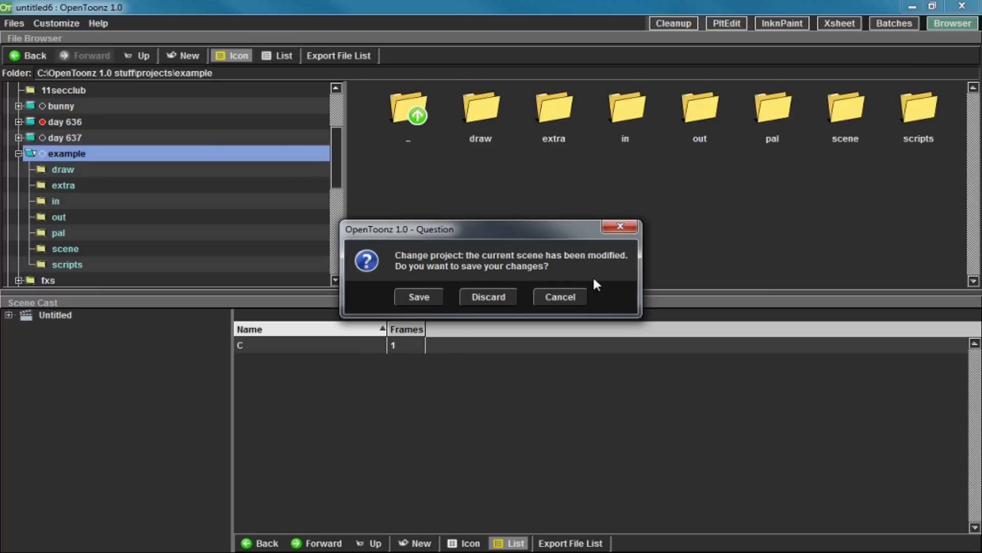
click(504, 297)
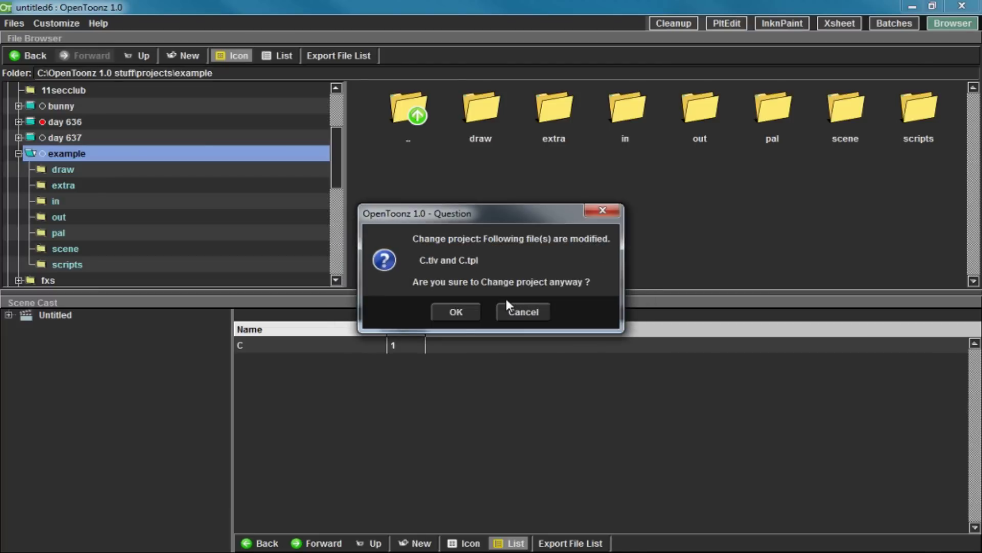
click(440, 312)
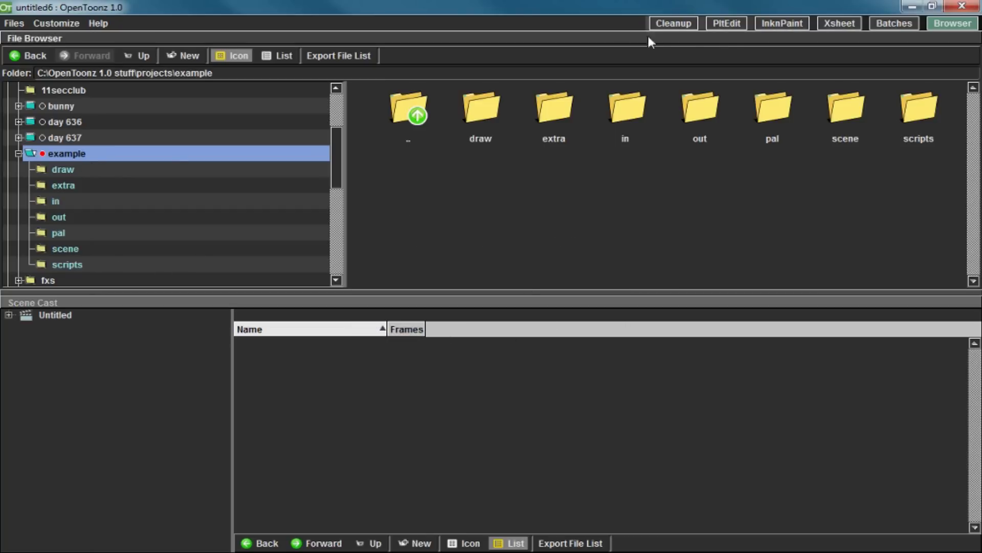
- Switch from the Xsheet room to the InknPaint room, showing the empty untitled6 scene
click(842, 23)
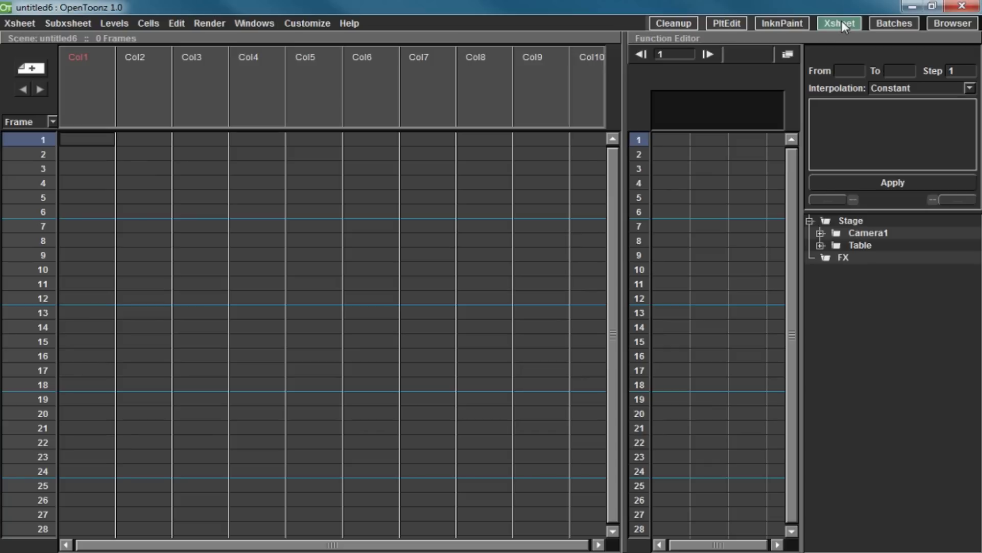
click(772, 27)
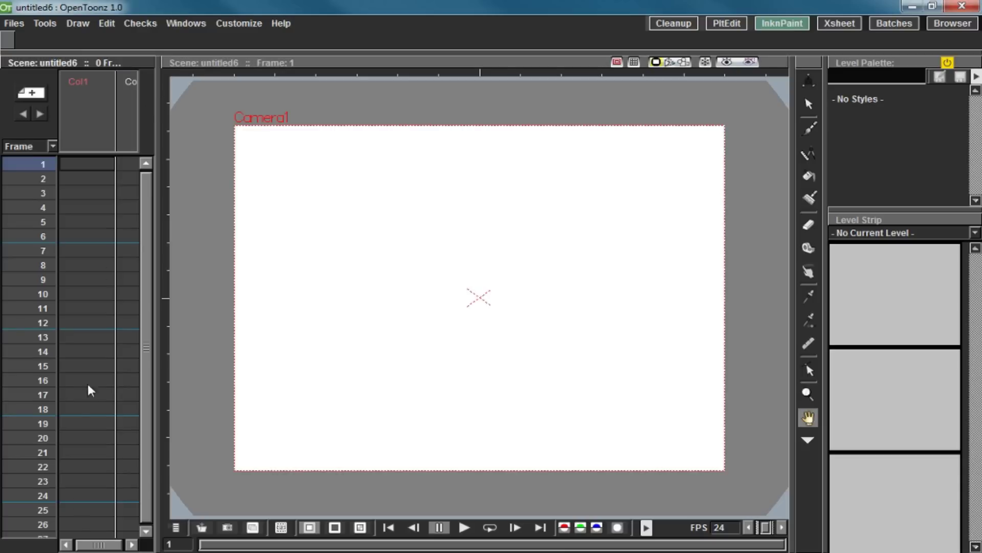
- Select the Col1 cell at frame 1 in the Xsheet and pick the Brush tool
click(74, 178)
click(77, 207)
click(86, 264)
click(83, 164)
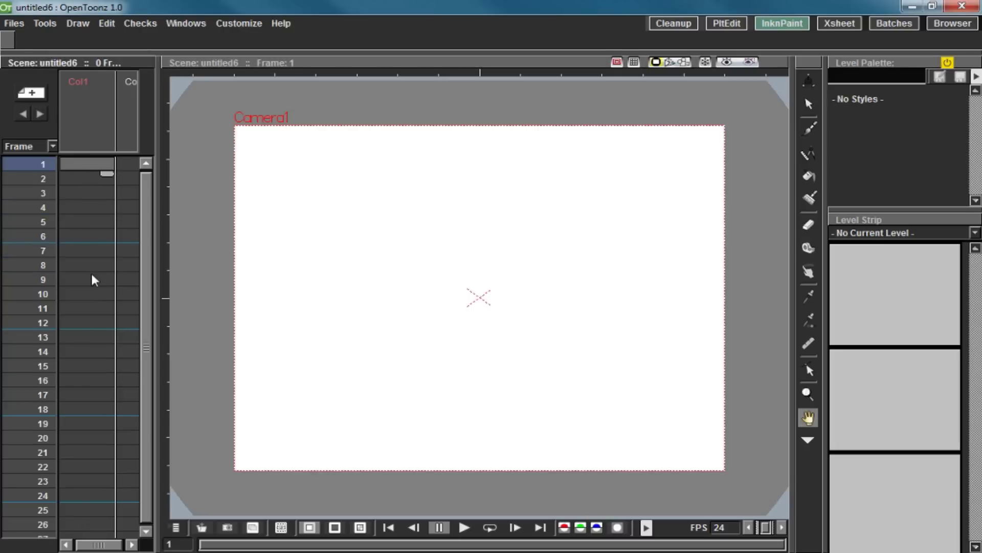
scroll(87, 167, down, 8)
scroll(85, 196, up, 8)
drag(49, 165, 42, 236)
click(85, 164)
click(808, 129)
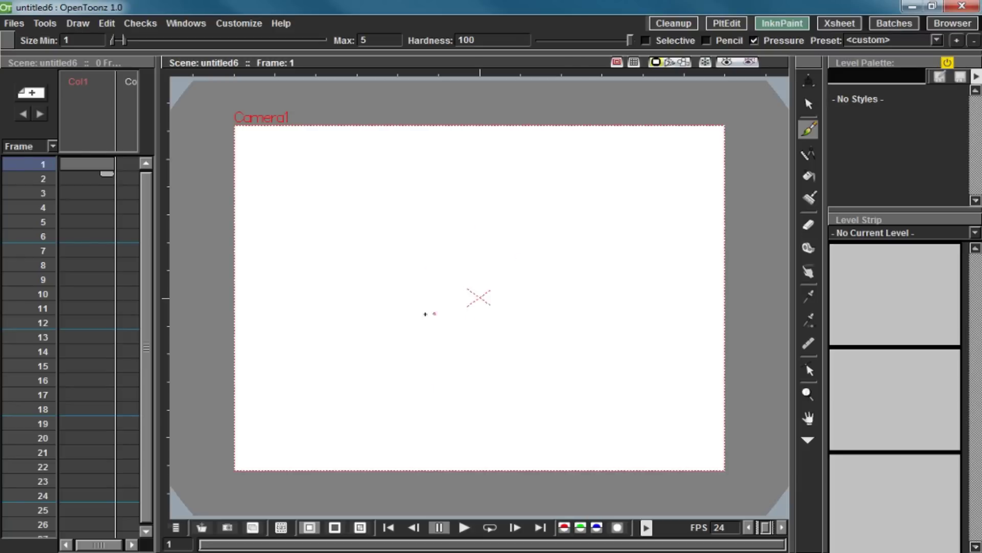
- Sketch a rough black circle with the brush, undoing the stray strokes
mouse_move(460, 236)
mouse_down()
mouse_move(496, 292)
mouse_move(404, 256)
mouse_move(512, 266)
mouse_move(499, 237)
mouse_move(456, 197)
mouse_move(539, 267)
mouse_move(409, 317)
mouse_move(532, 256)
mouse_move(492, 215)
mouse_up()
key(ctrl+z)
key(ctrl+z)
key(ctrl+z)
key(ctrl+z)
key(ctrl+z)
click(515, 254)
drag(306, 383, 509, 145)
key(ctrl+z)
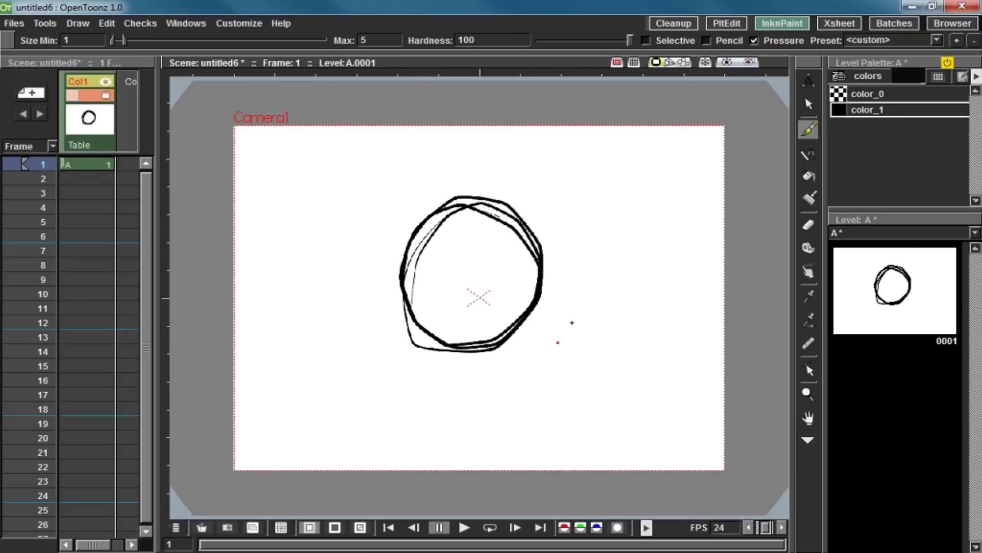
mouse_move(572, 322)
mouse_down()
mouse_move(597, 277)
mouse_move(618, 309)
mouse_move(571, 313)
mouse_move(600, 336)
mouse_move(614, 283)
mouse_move(624, 319)
mouse_up()
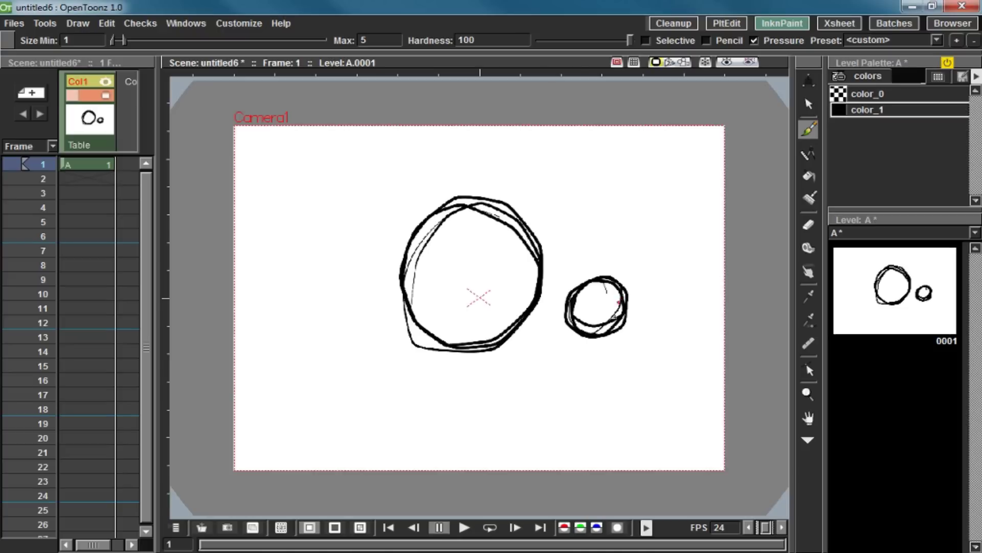
key(ctrl+z)
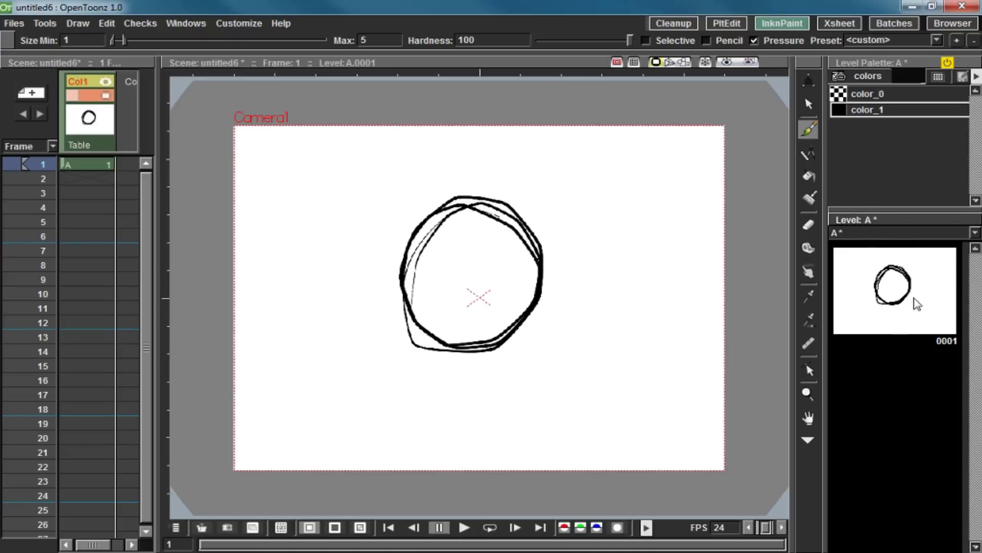
- Select drawing 0001 of level A in the Level Strip and pan the view
click(888, 300)
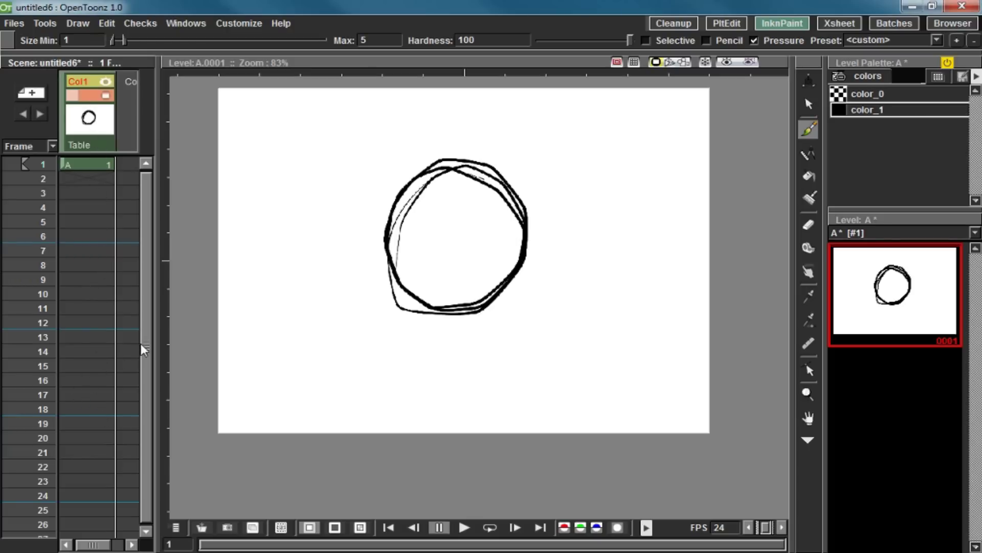
click(901, 345)
click(891, 386)
click(898, 332)
drag(566, 257, 621, 291)
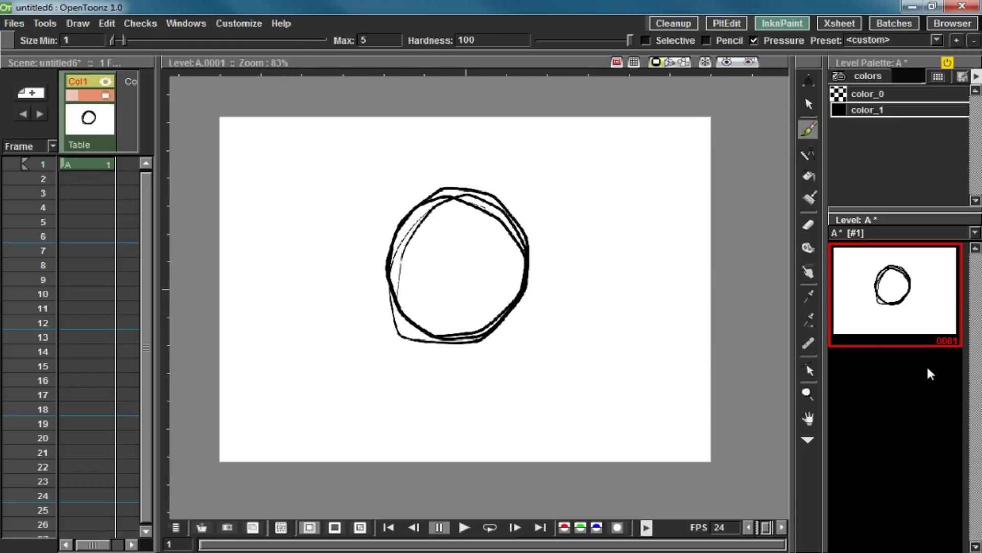
- Move the circle drawing from frame 0001 to 0002 in level A's strip
right_click(902, 375)
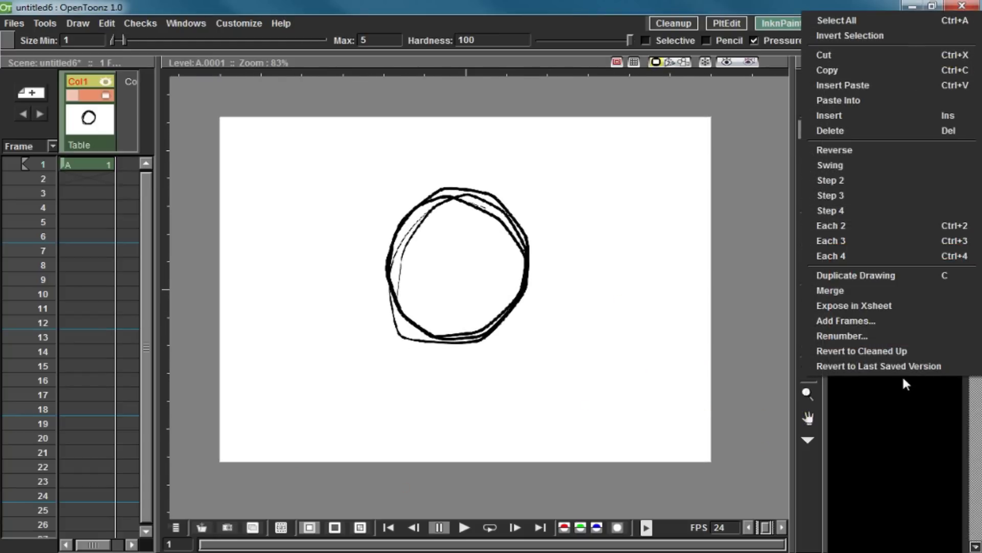
click(894, 399)
click(909, 315)
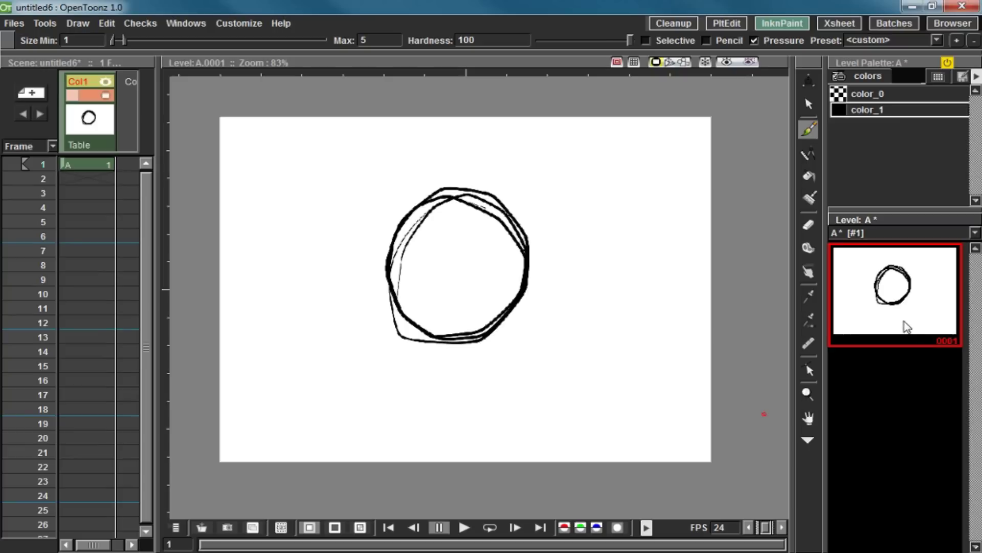
drag(905, 329, 913, 385)
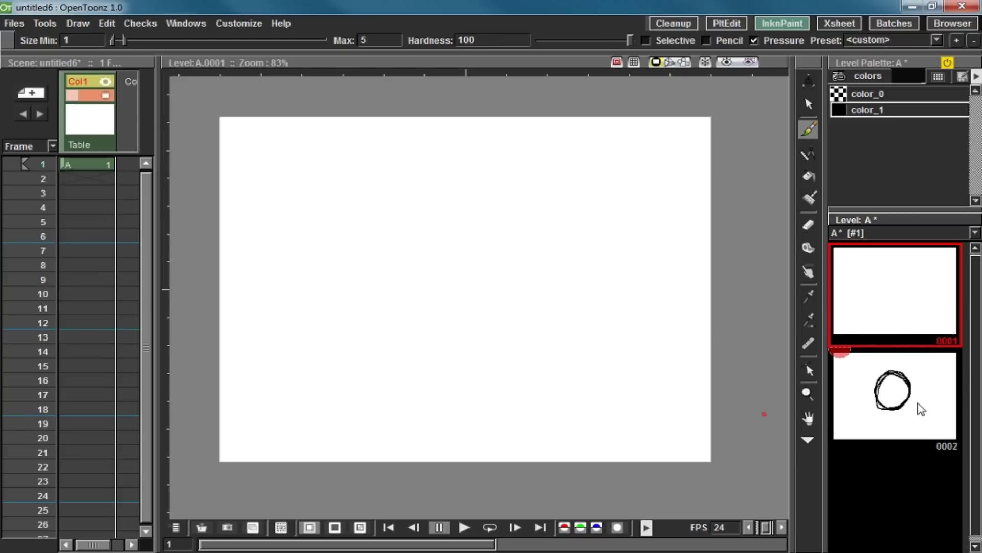
click(916, 406)
click(920, 311)
key(shift+space)
click(901, 387)
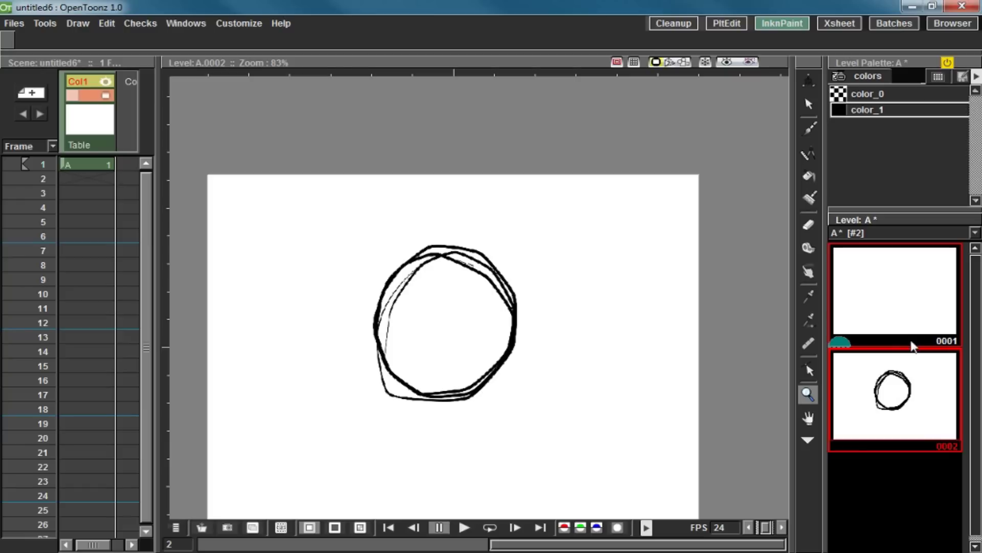
- Reverse level A's drawings so the circle is 0001, then dismiss the autosave warning
right_click(912, 341)
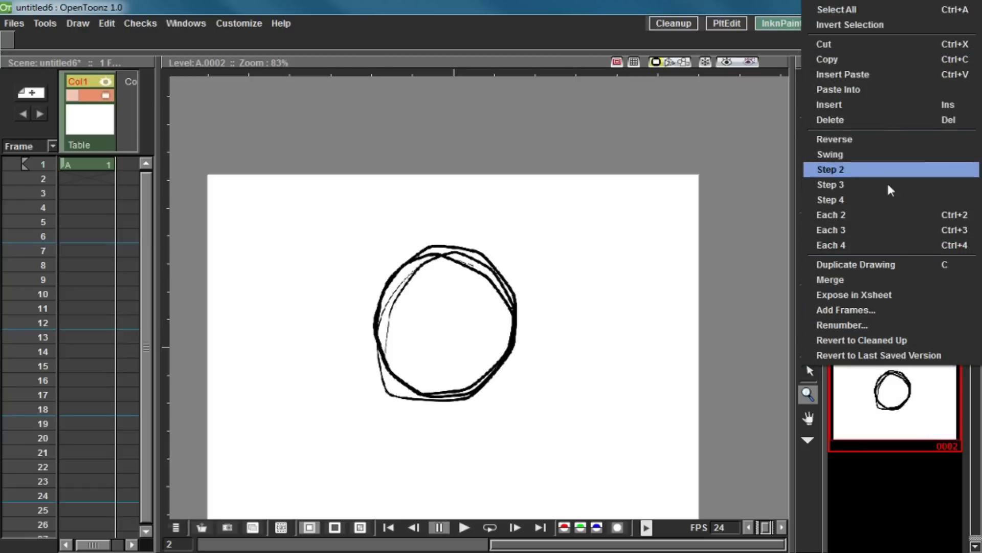
click(873, 137)
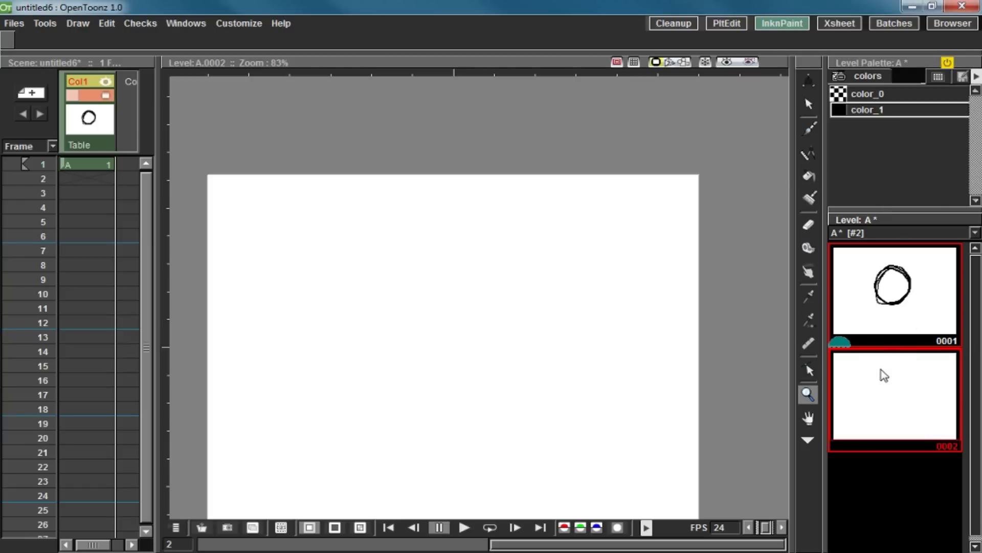
click(894, 426)
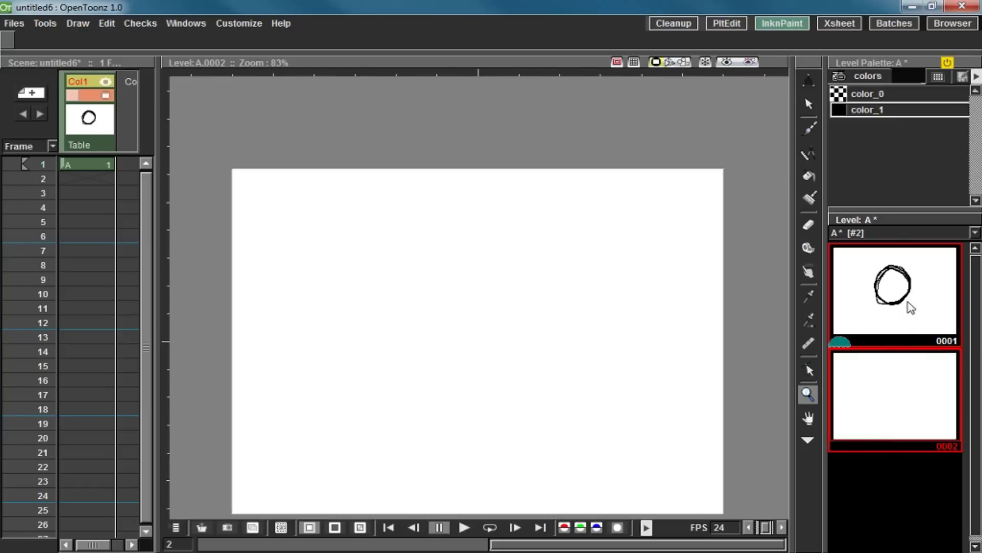
click(909, 307)
click(917, 424)
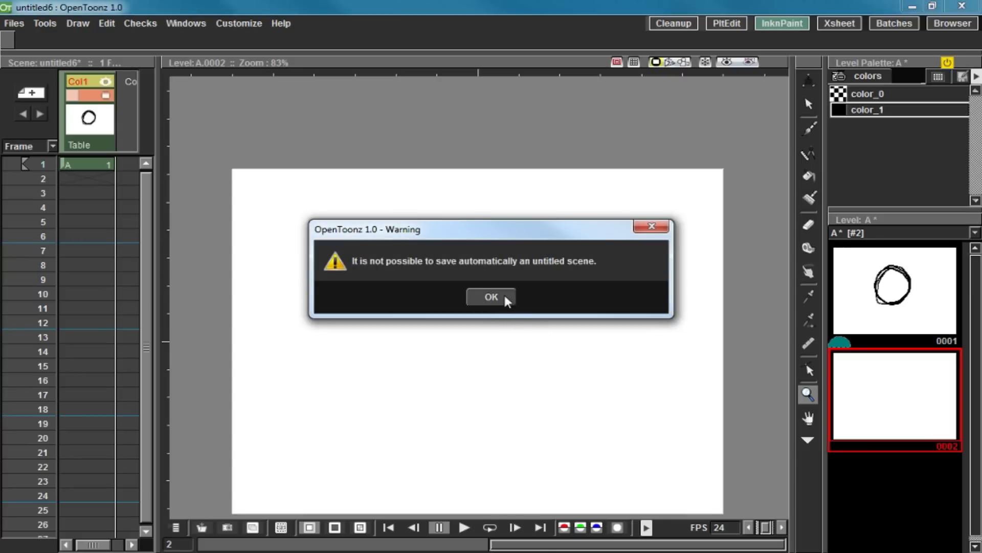
click(491, 297)
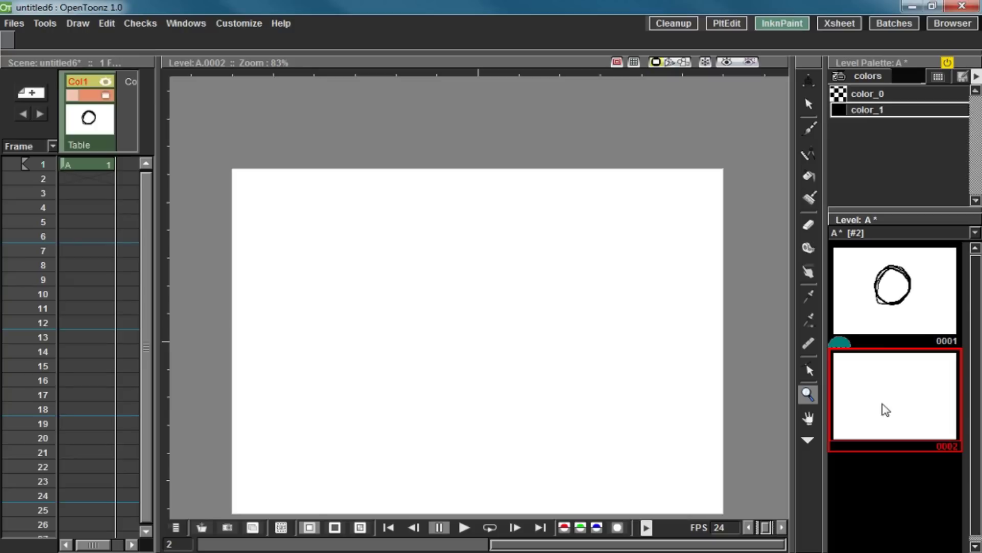
- Draw a tilted square with the brush on drawing 0002 and compare it with circle 0001
drag(651, 395, 620, 341)
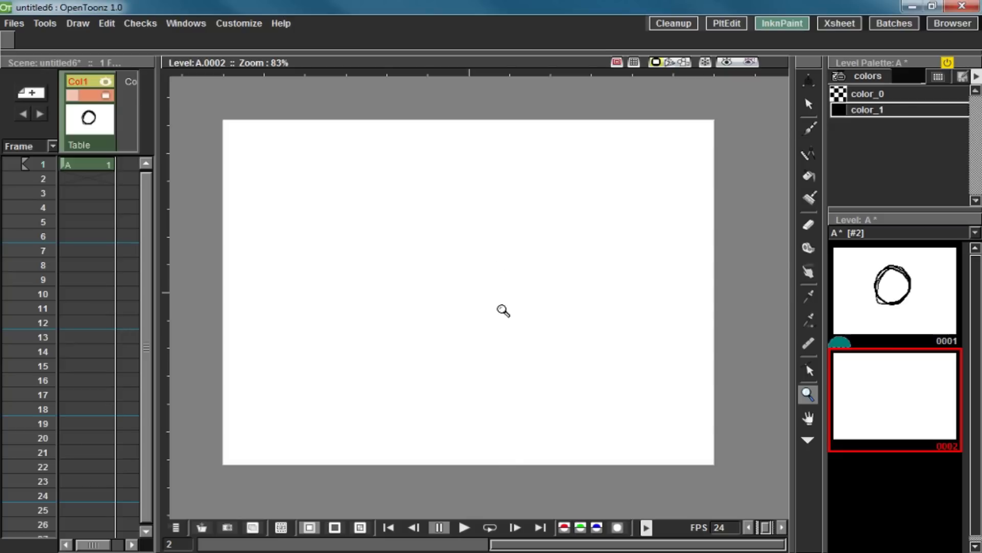
key(b)
mouse_move(511, 224)
mouse_down()
mouse_move(420, 301)
mouse_move(558, 292)
mouse_up()
mouse_move(420, 301)
mouse_down()
mouse_move(475, 361)
mouse_move(569, 293)
mouse_up()
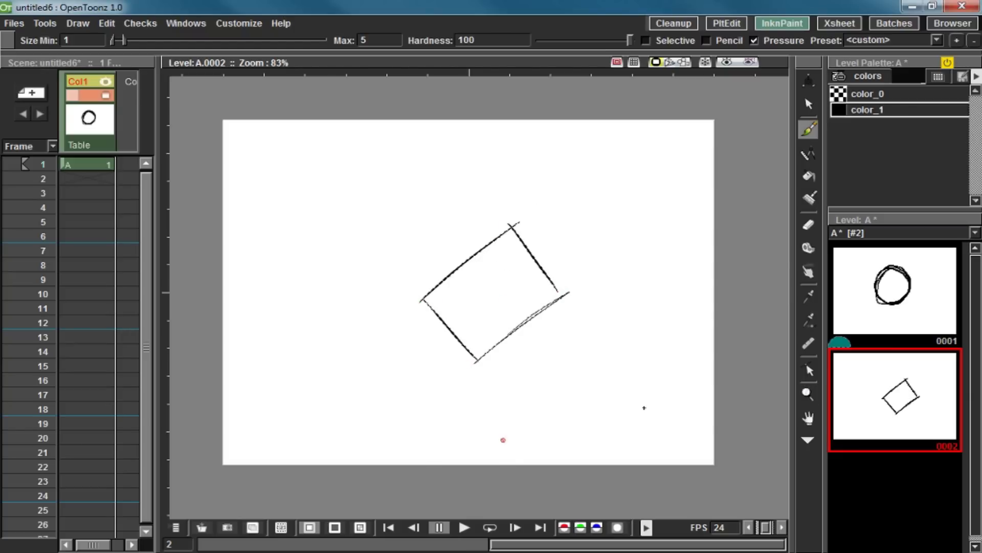
mouse_move(621, 362)
mouse_down()
mouse_move(614, 389)
mouse_move(631, 377)
mouse_up()
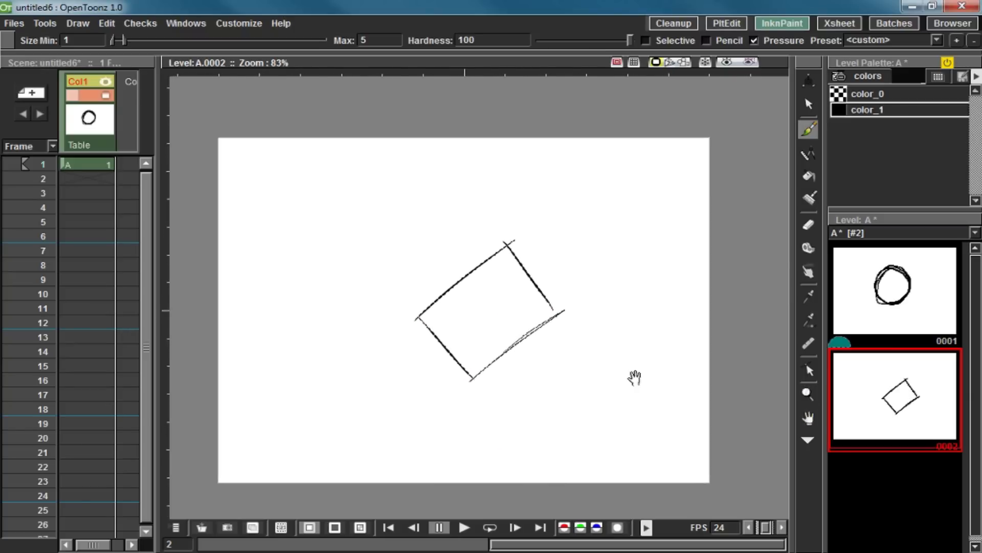
click(896, 322)
click(894, 393)
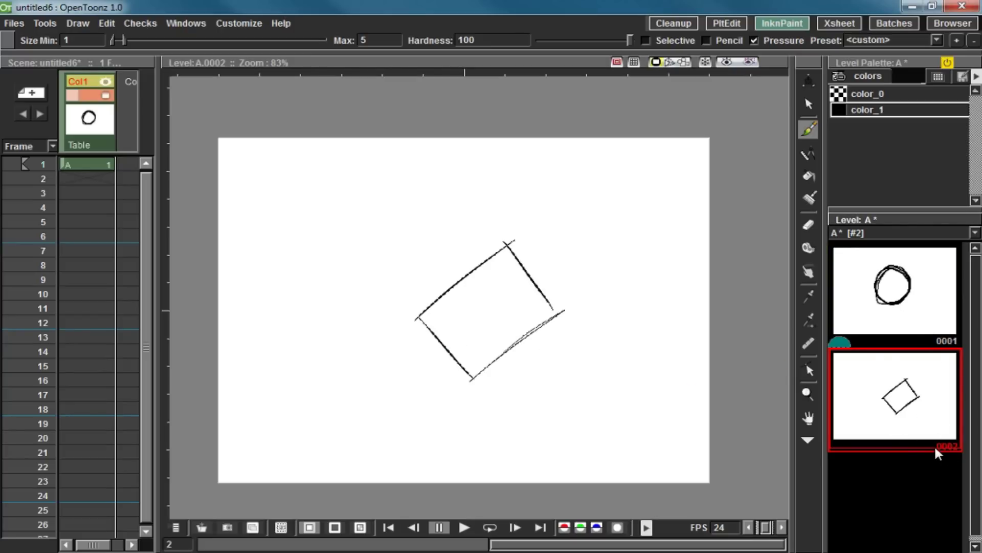
click(919, 300)
click(919, 401)
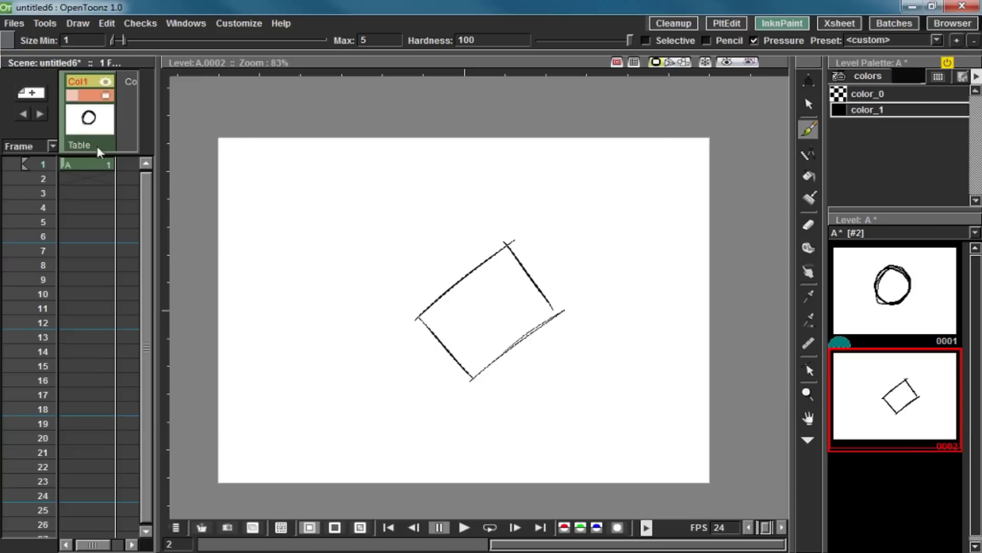
click(101, 165)
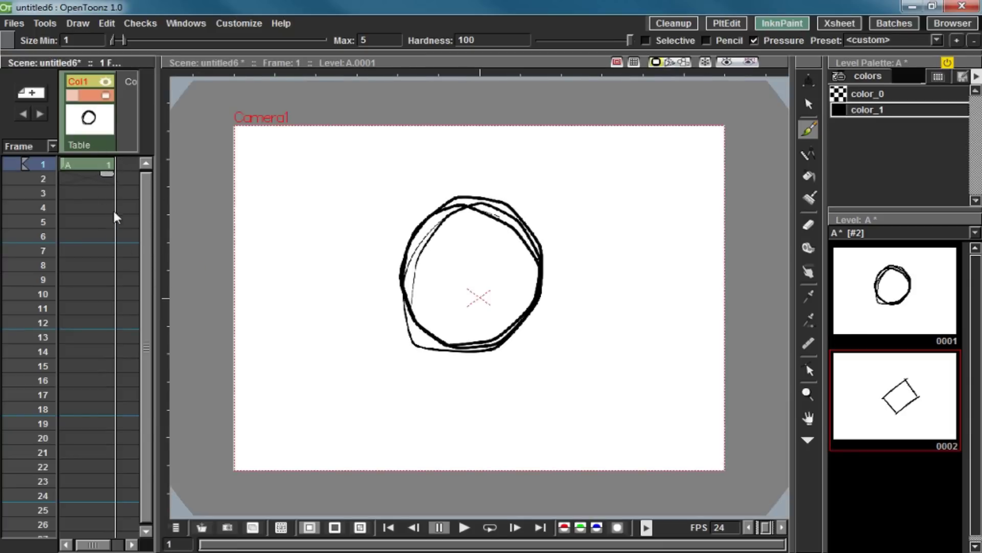
- Change the frame 1 cell to A 2, extend it through frame 8, and enter A 1 at frame 15
double_click(101, 161)
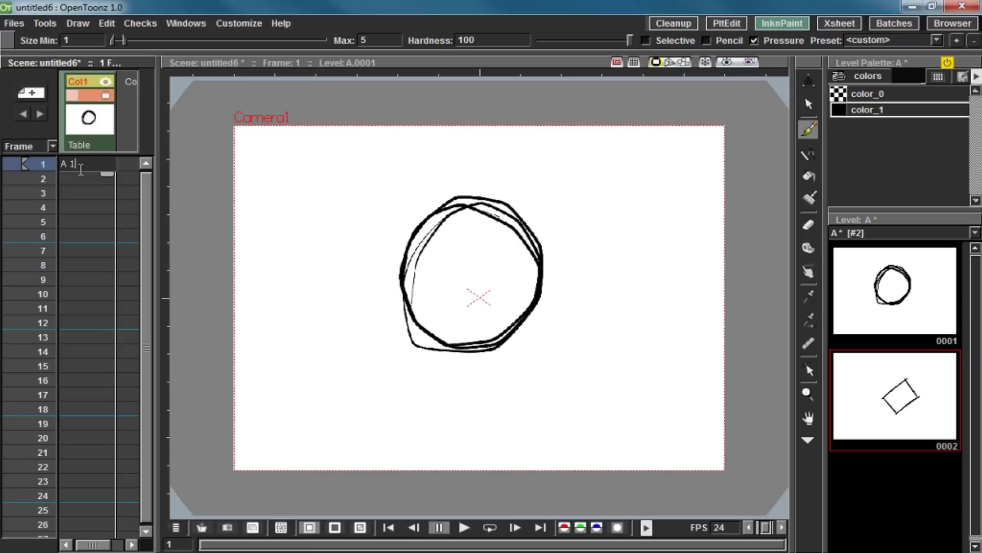
key(BackSpace)
text(2)
key(Return)
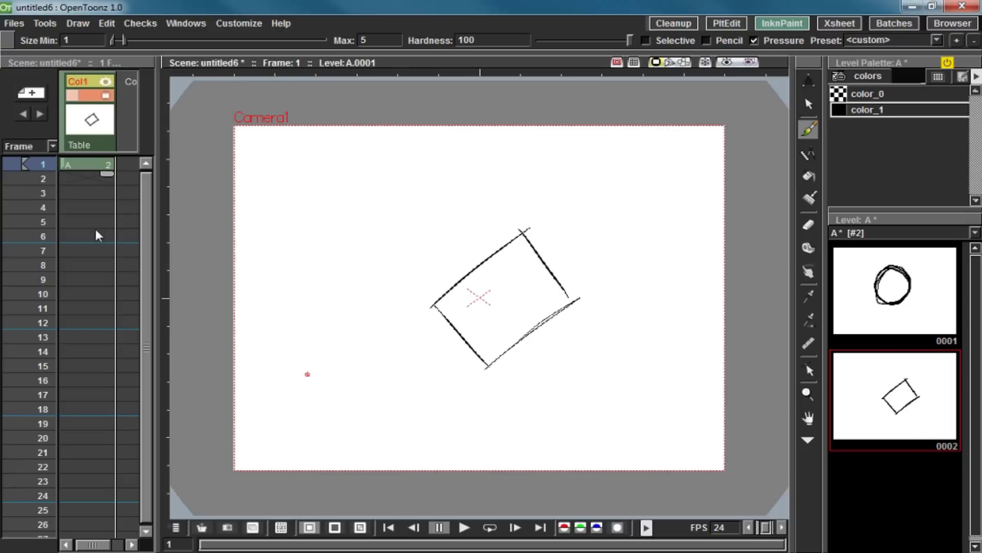
drag(107, 174, 102, 270)
click(98, 365)
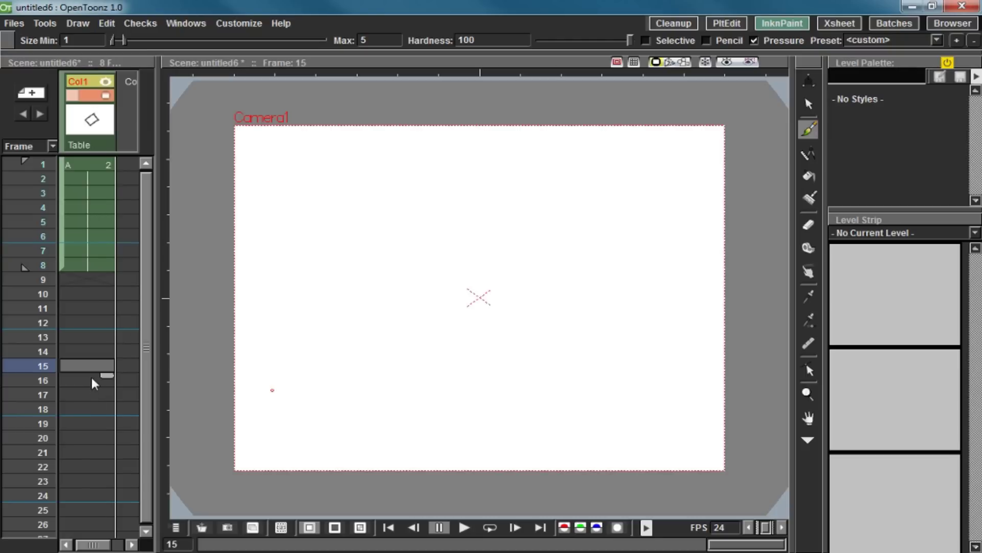
click(82, 351)
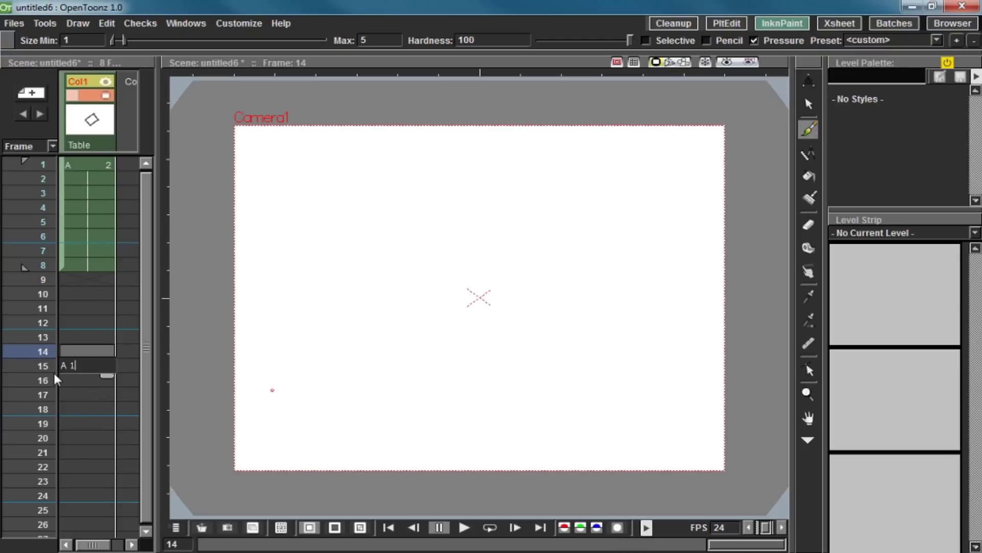
text(A 1)
key(Return)
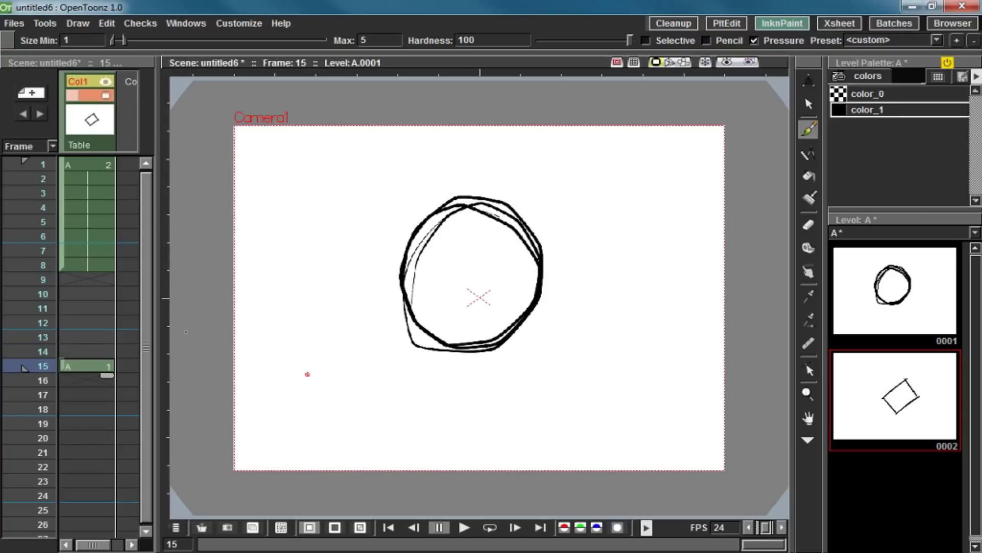
- Insert a blank drawing at 0002 in level A, pushing the square to 0003
right_click(920, 394)
click(901, 412)
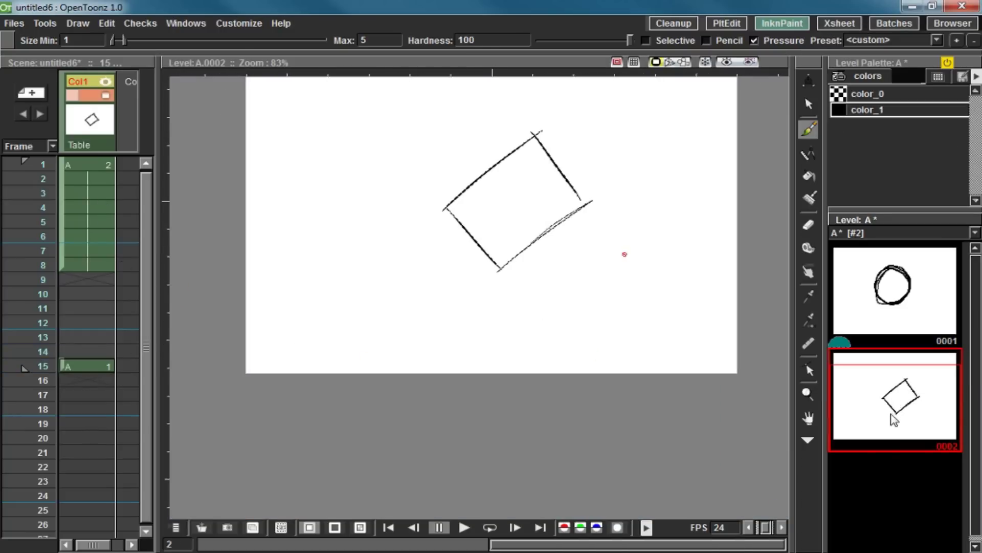
key(Insert)
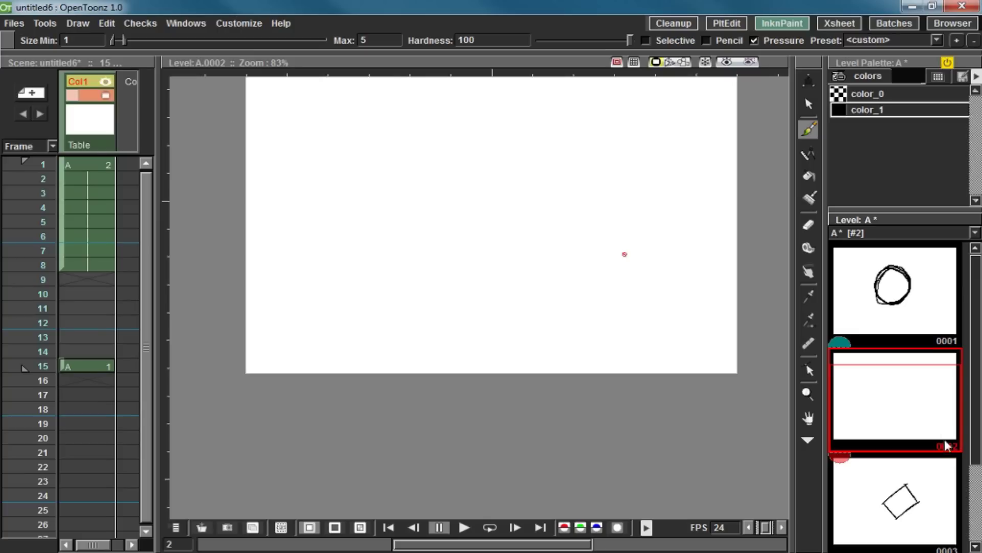
click(897, 348)
click(899, 420)
click(914, 490)
click(901, 307)
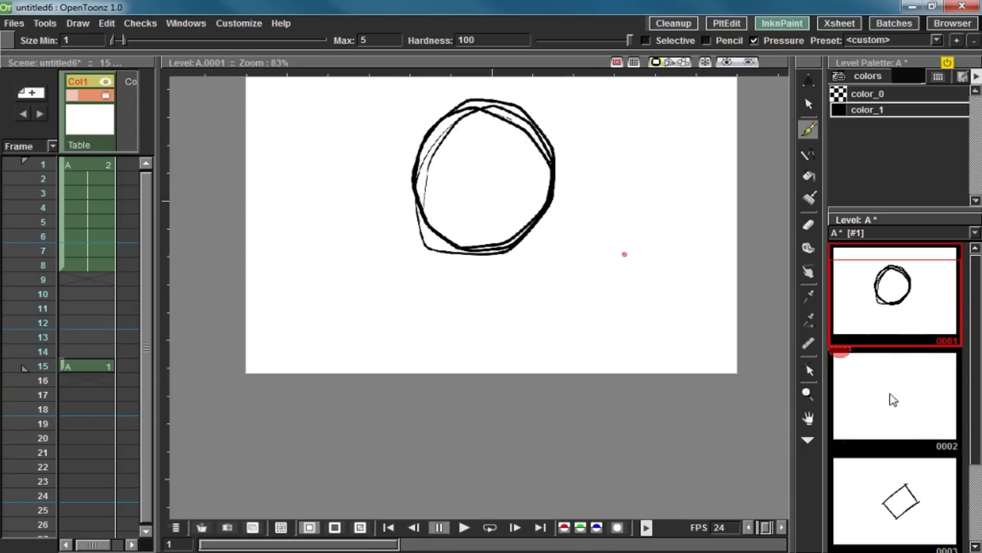
click(922, 425)
- Pan the viewer to the whole camera frame and select drawings 0002–0003 together
click(91, 365)
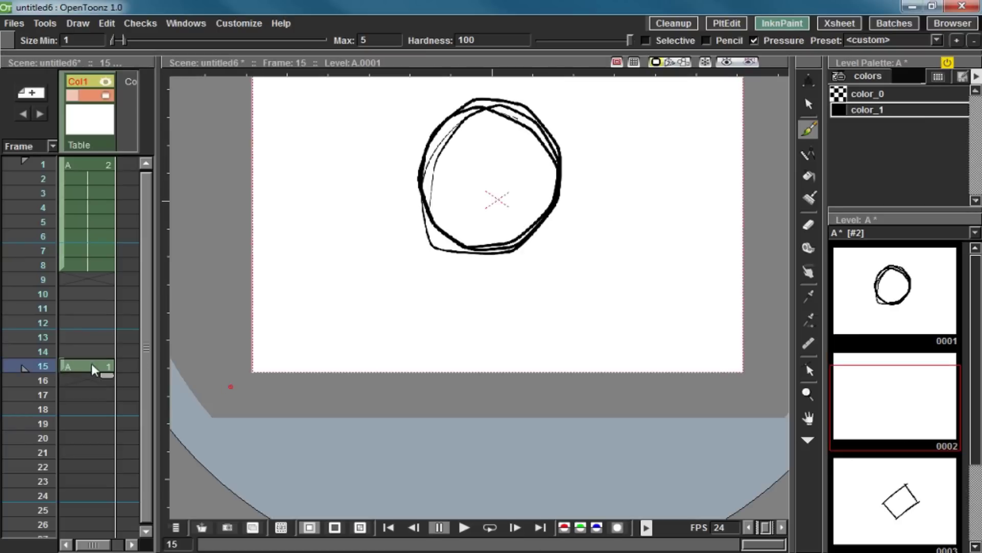
click(87, 207)
drag(594, 276, 599, 336)
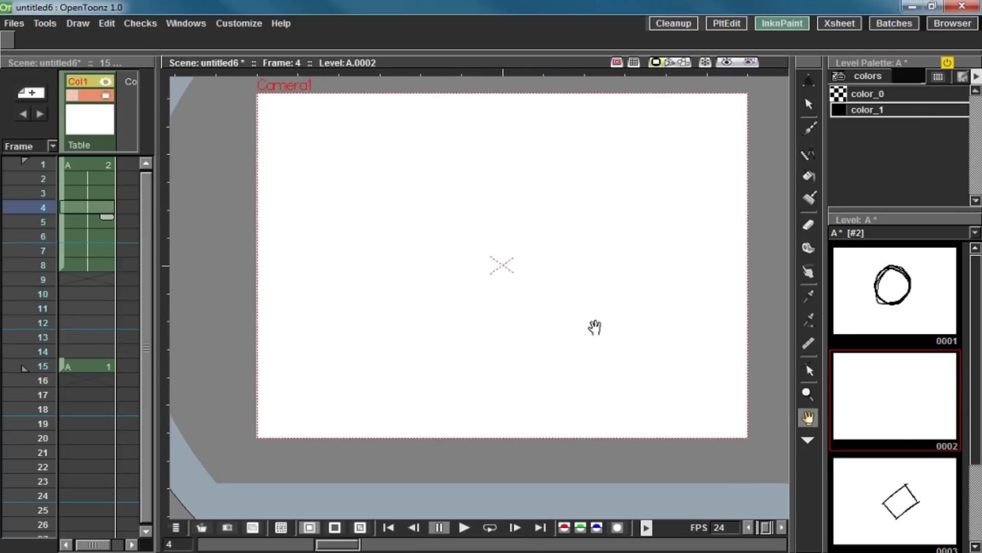
click(925, 498)
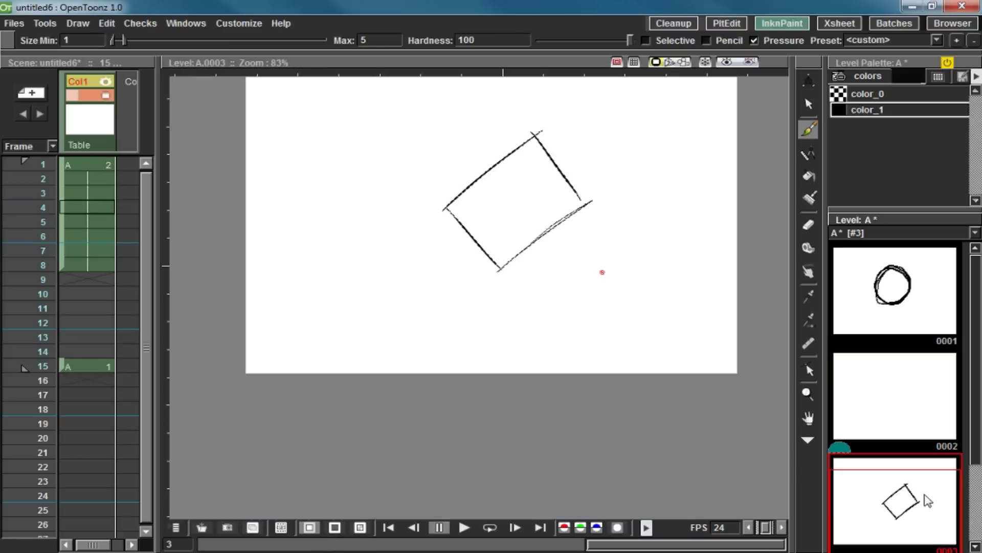
shift+click(910, 414)
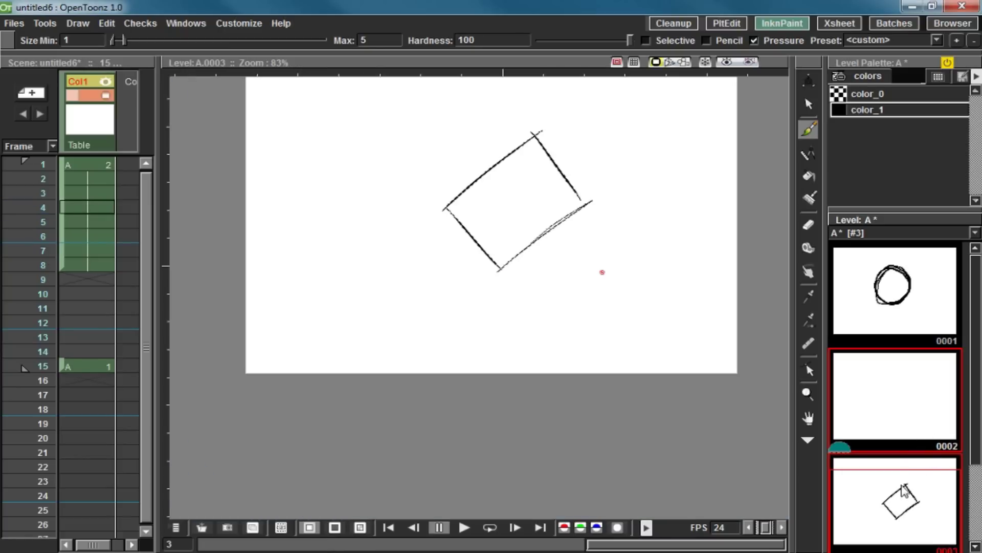
right_click(912, 457)
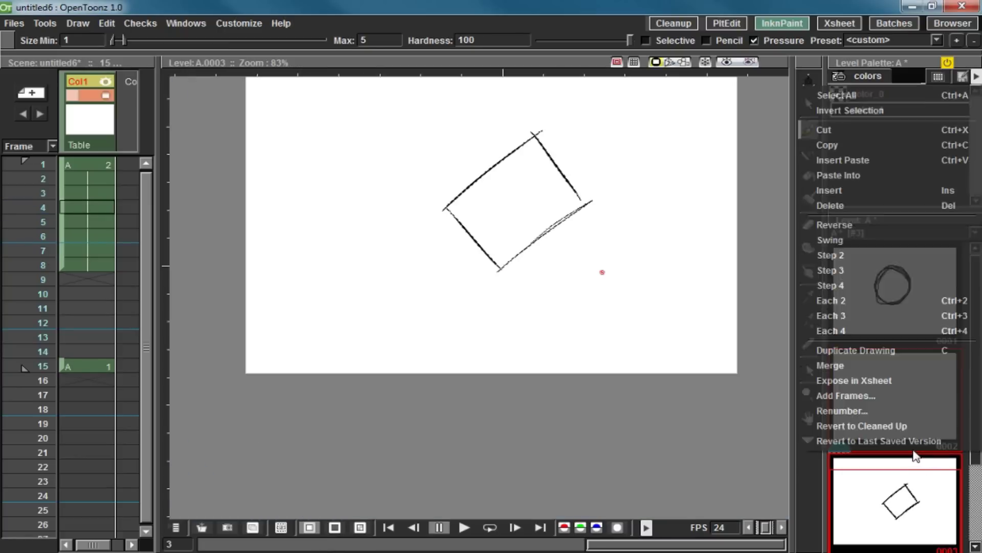
- Reverse drawings 0002 and 0003 so the square becomes 0002, then review the drawings
click(886, 227)
click(908, 392)
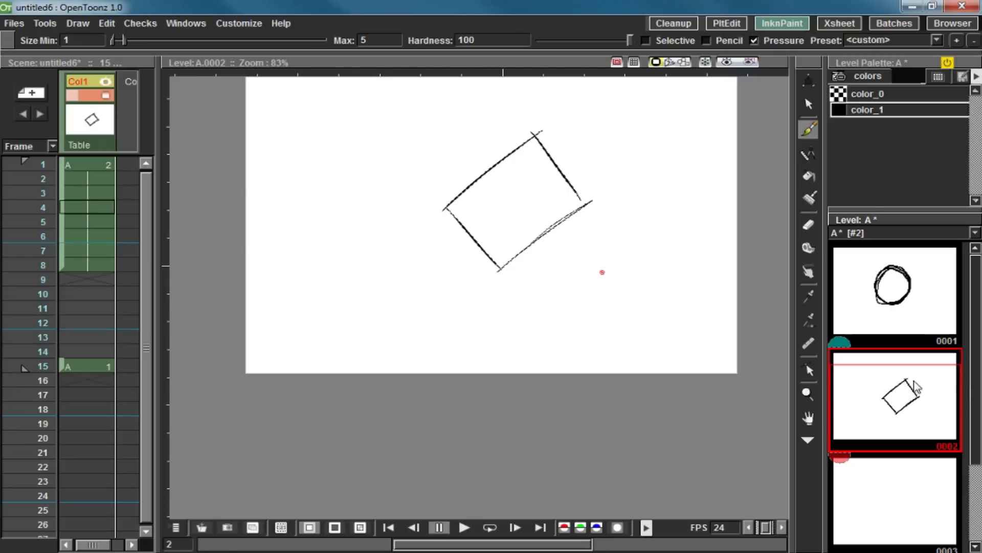
right_click(906, 402)
key(Escape)
click(918, 323)
click(913, 389)
click(912, 314)
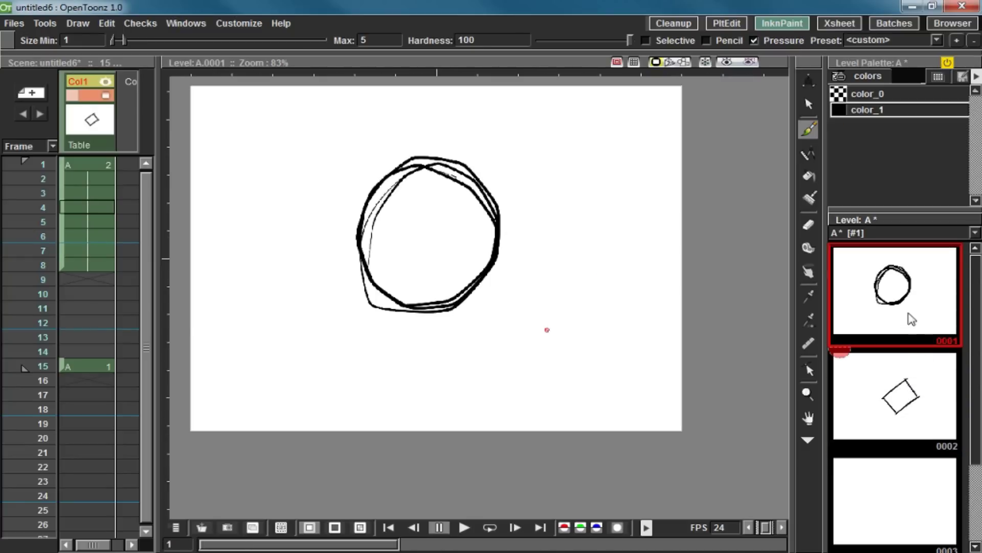
- Renumber all level A drawings with step 2 and open rectangle drawing 0003 in the viewer
shift+click(895, 476)
right_click(903, 405)
click(850, 354)
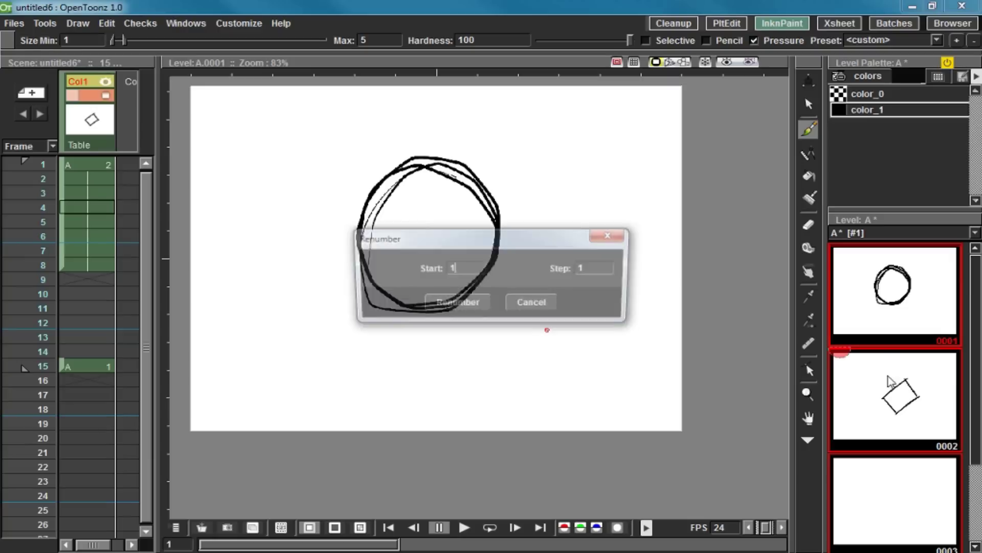
double_click(591, 267)
text(2)
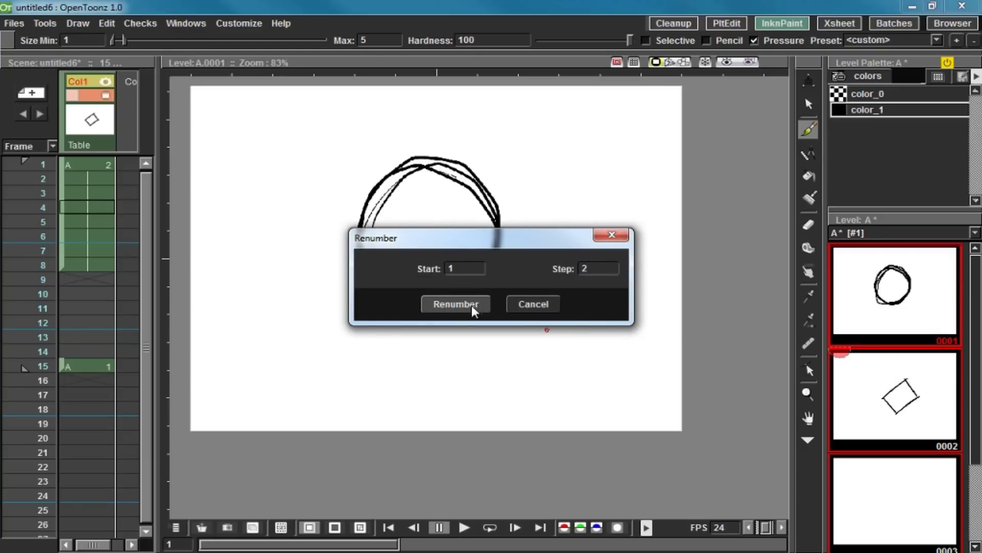
click(472, 305)
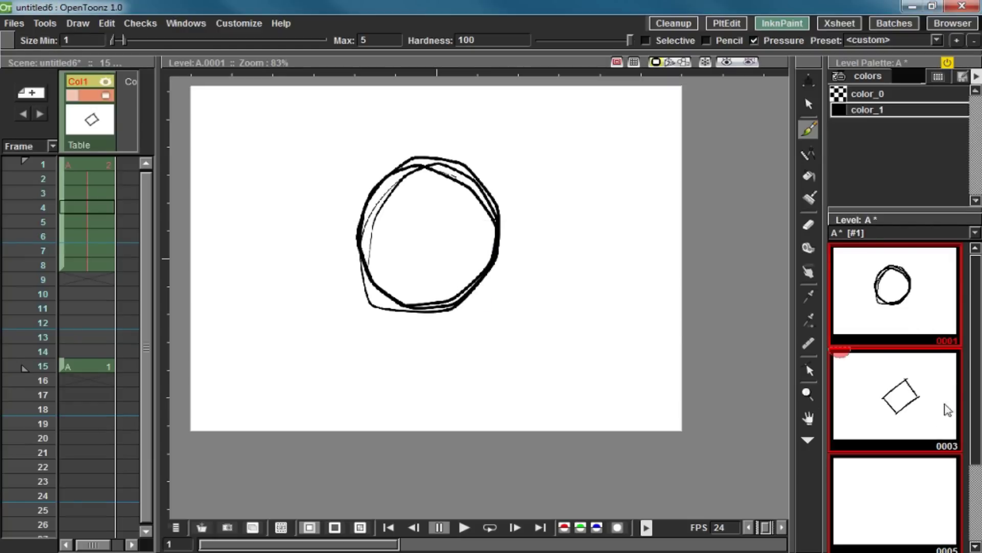
drag(974, 373, 975, 443)
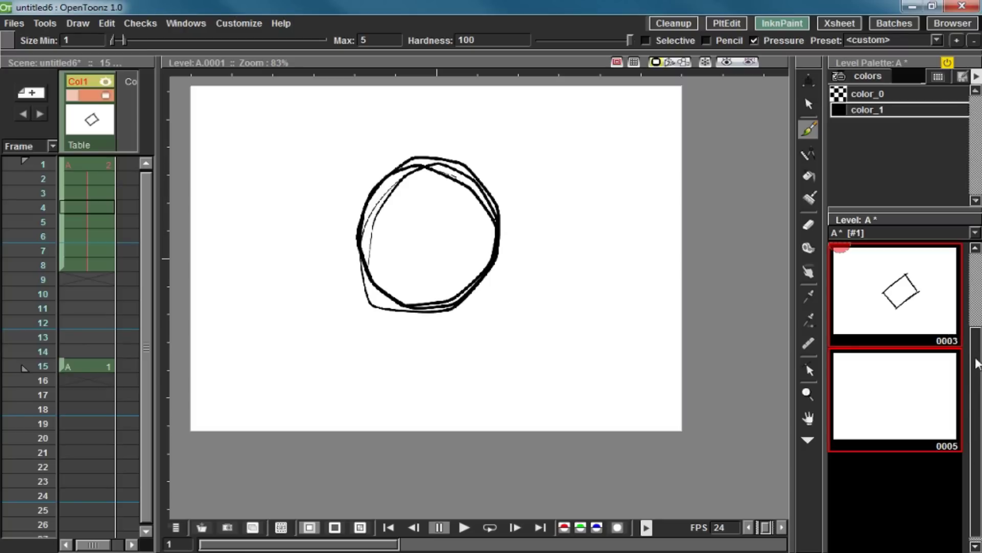
drag(974, 363, 955, 315)
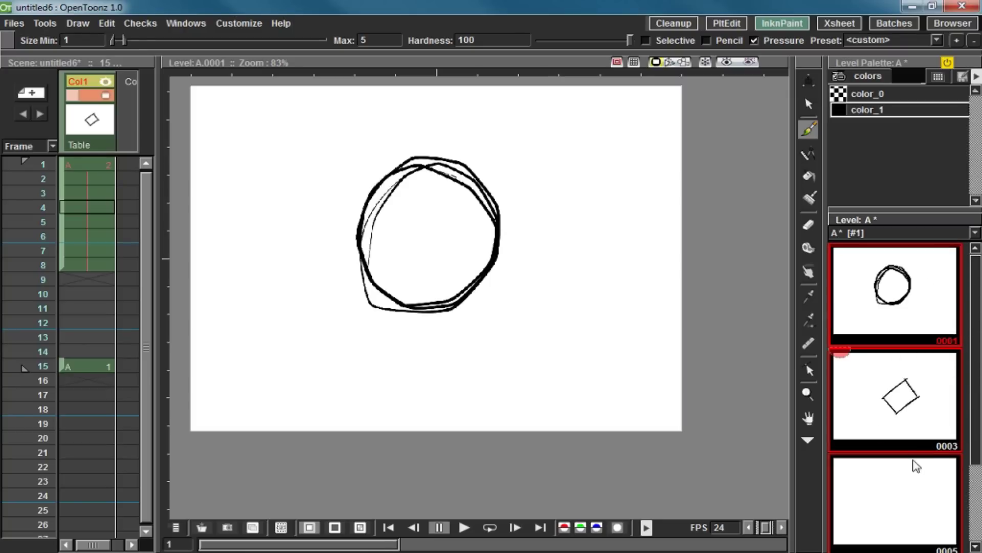
click(918, 445)
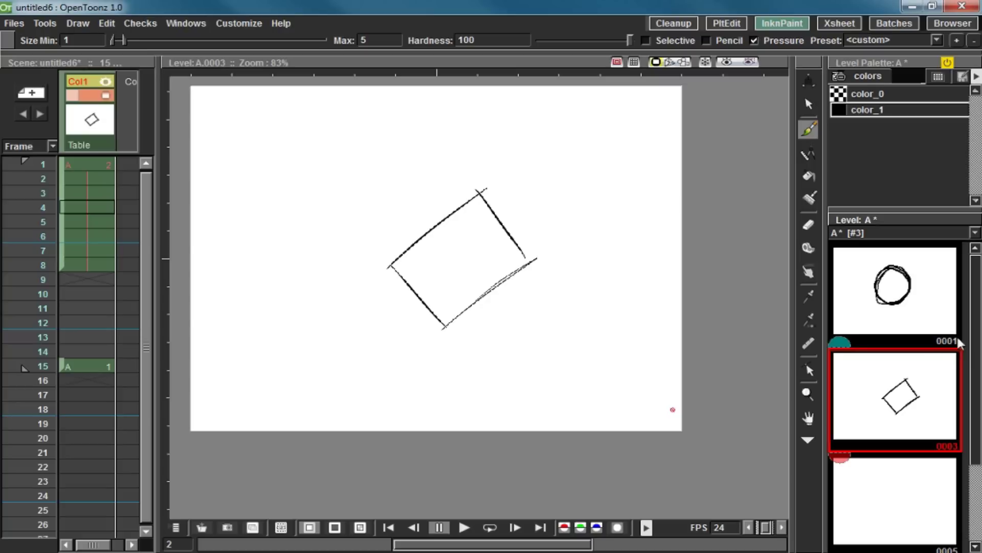
click(92, 165)
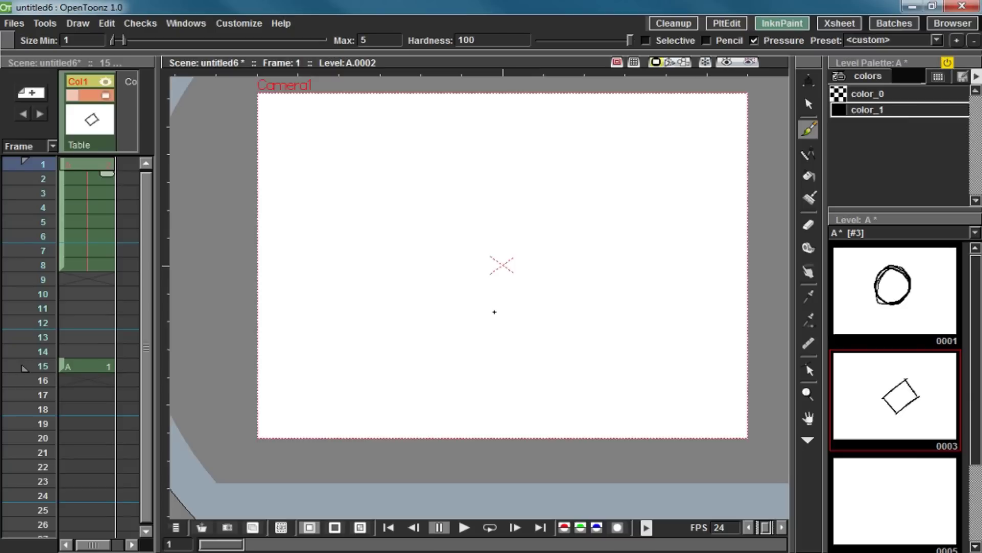
click(921, 320)
right_click(921, 319)
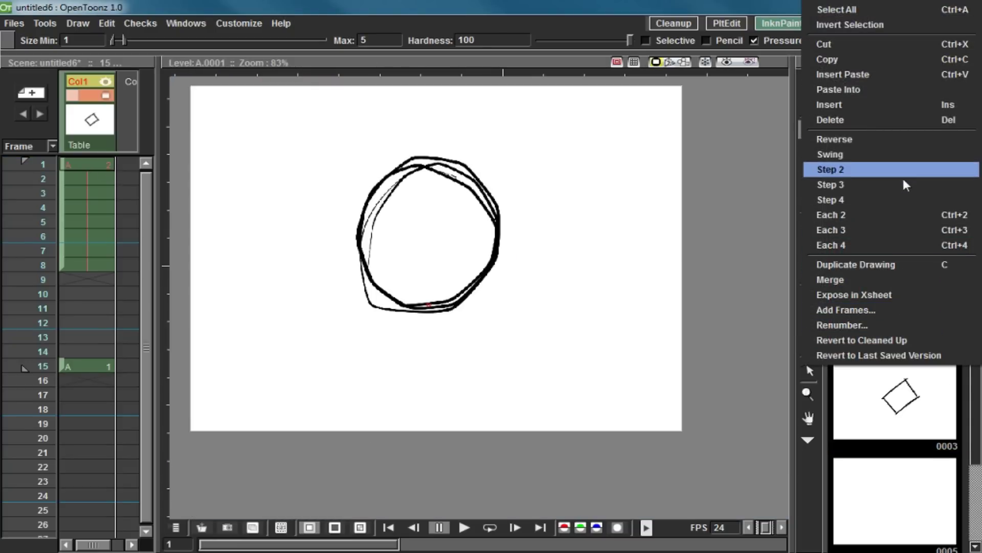
click(879, 324)
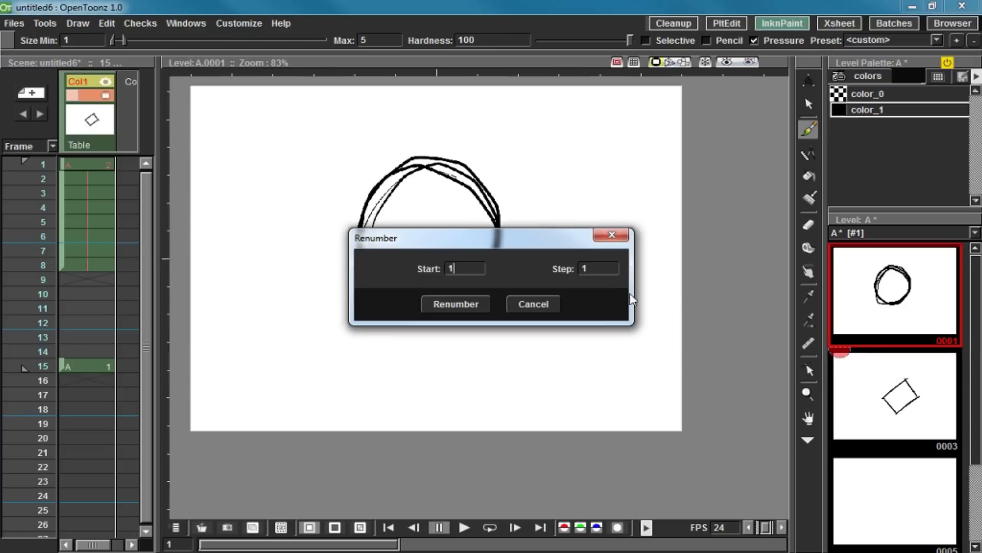
click(532, 304)
click(104, 169)
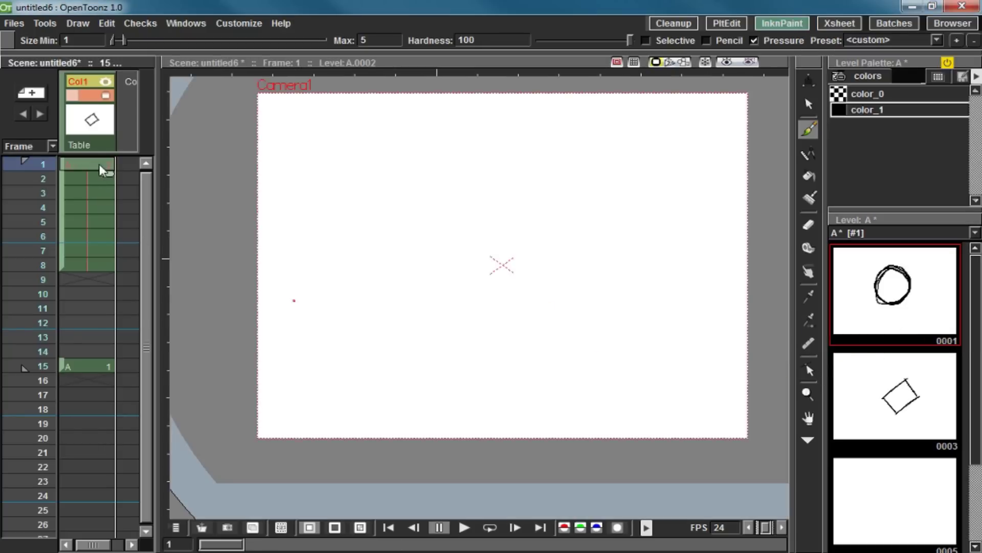
- Set Col1's frame 1 cell to drawing 3 of level A
click(926, 340)
click(923, 408)
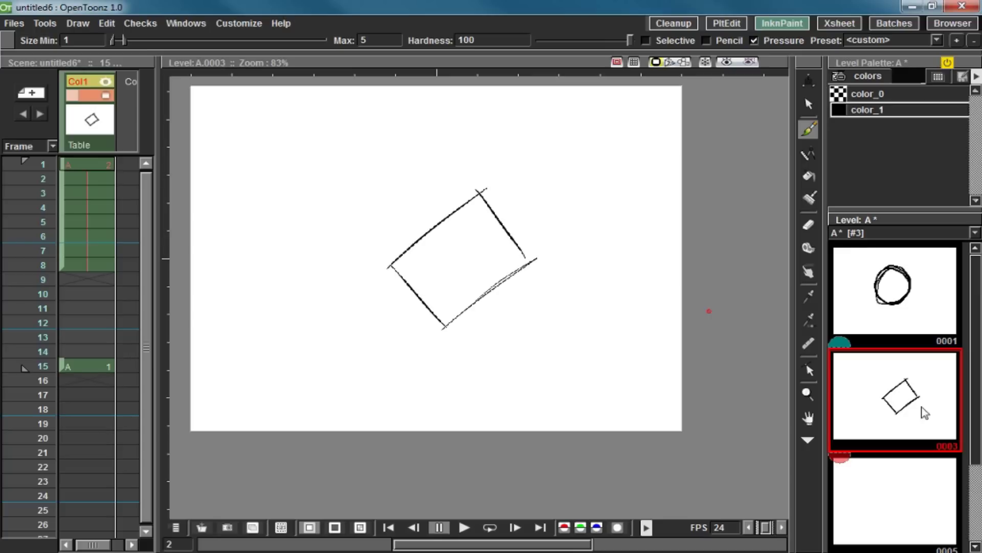
double_click(104, 165)
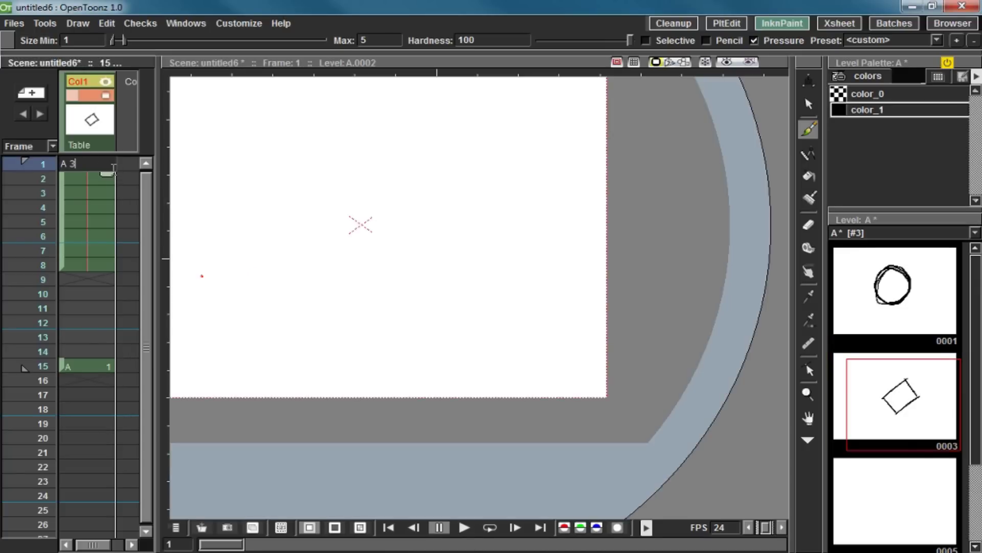
text(3)
key(Return)
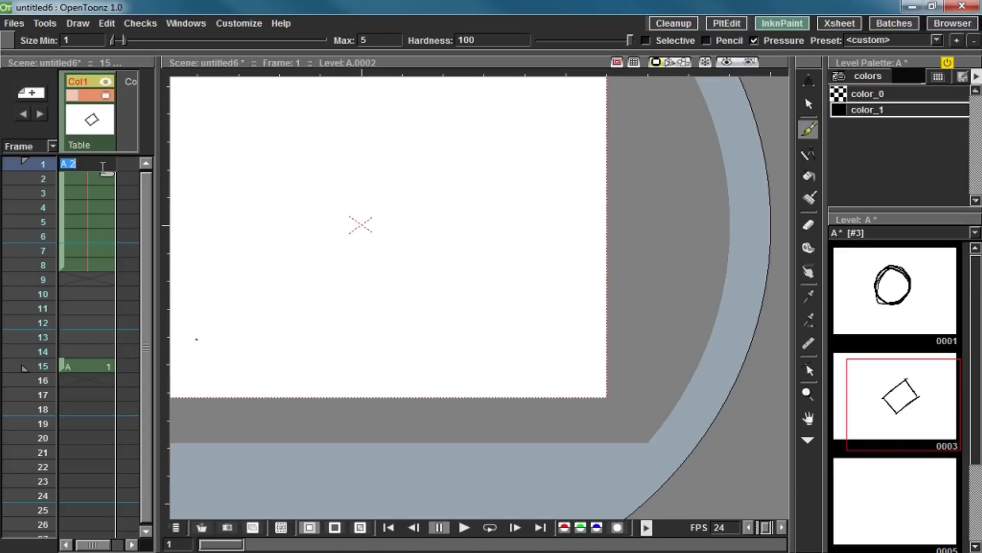
double_click(96, 165)
text(3)
key(Return)
- Extend drawing 3 down through frame 12 and clear the leftover cells in frames 13–19
click(96, 180)
drag(104, 175, 100, 260)
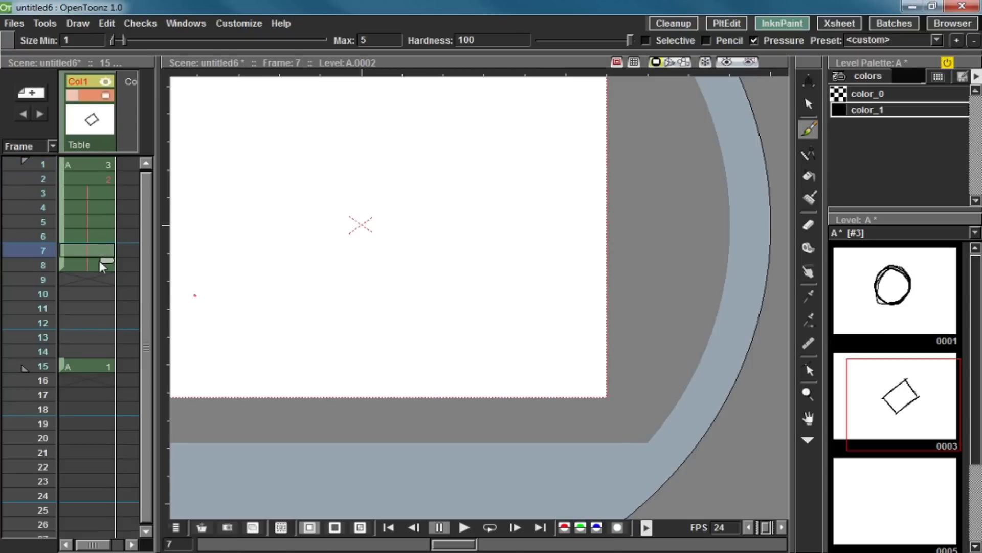
click(97, 265)
click(108, 164)
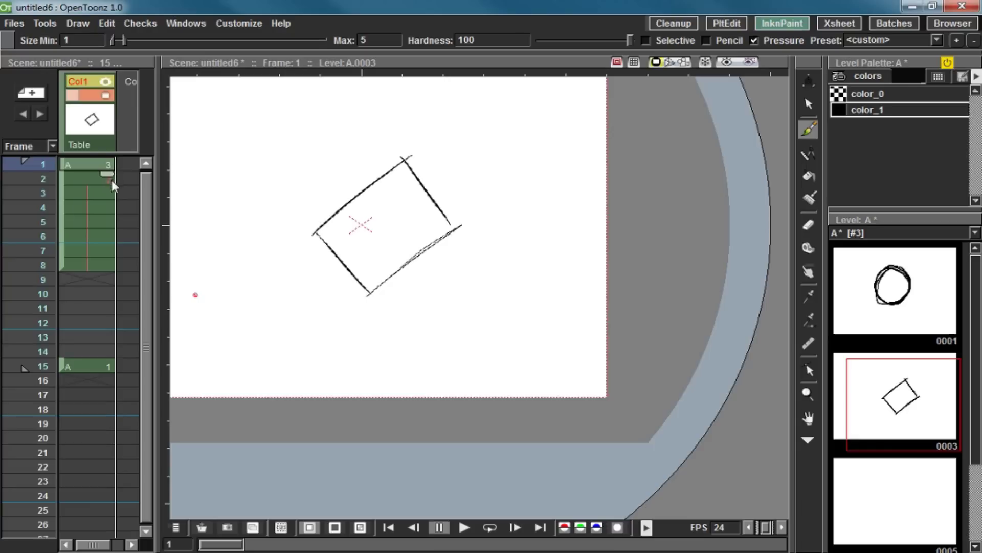
drag(107, 174, 103, 333)
click(96, 339)
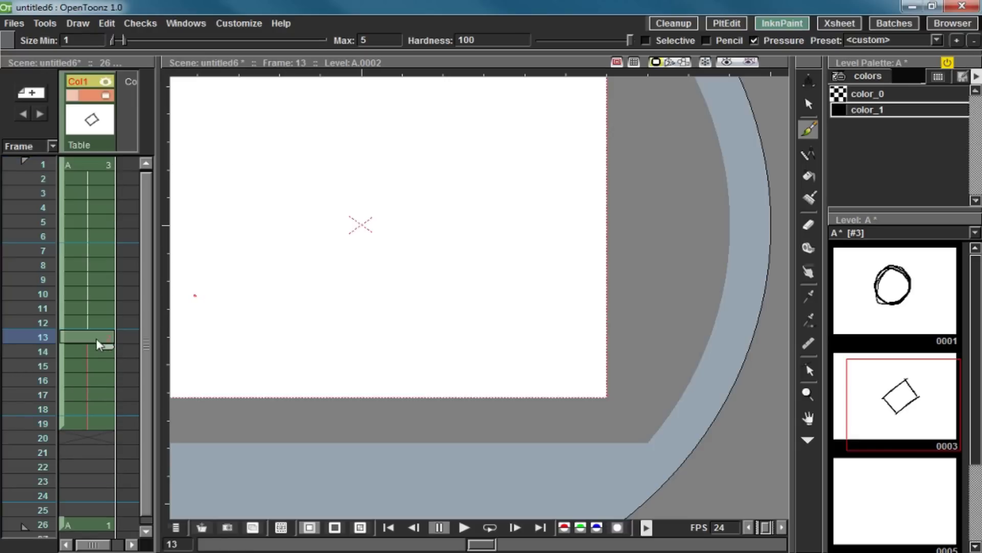
key(Delete)
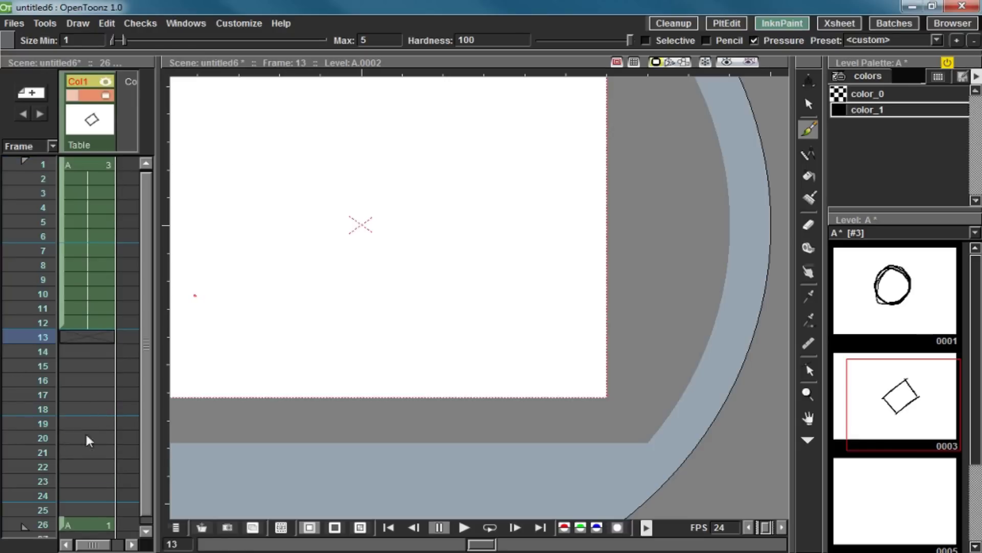
- Move the circle's A 1 cell from frame 26 up to frame 18
click(79, 525)
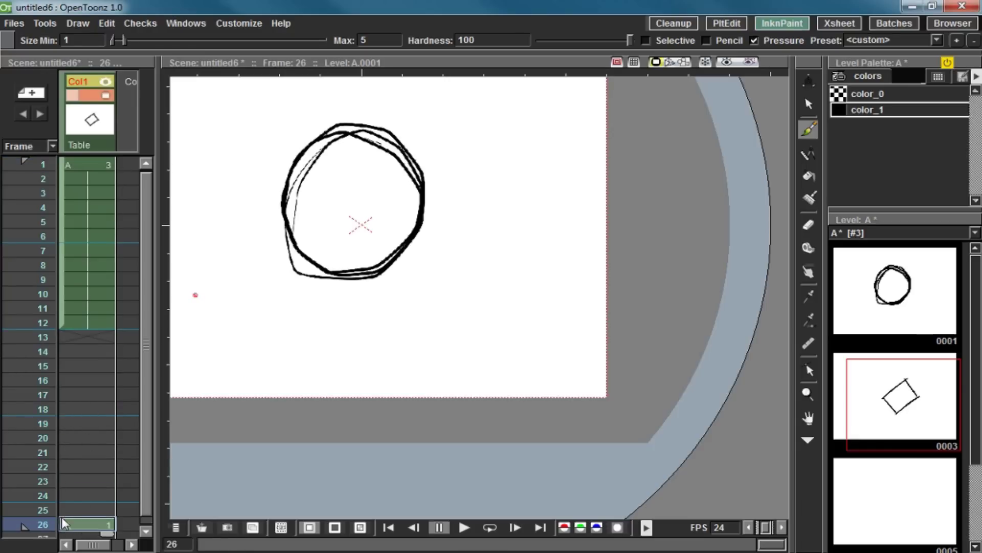
drag(62, 522, 68, 413)
click(100, 183)
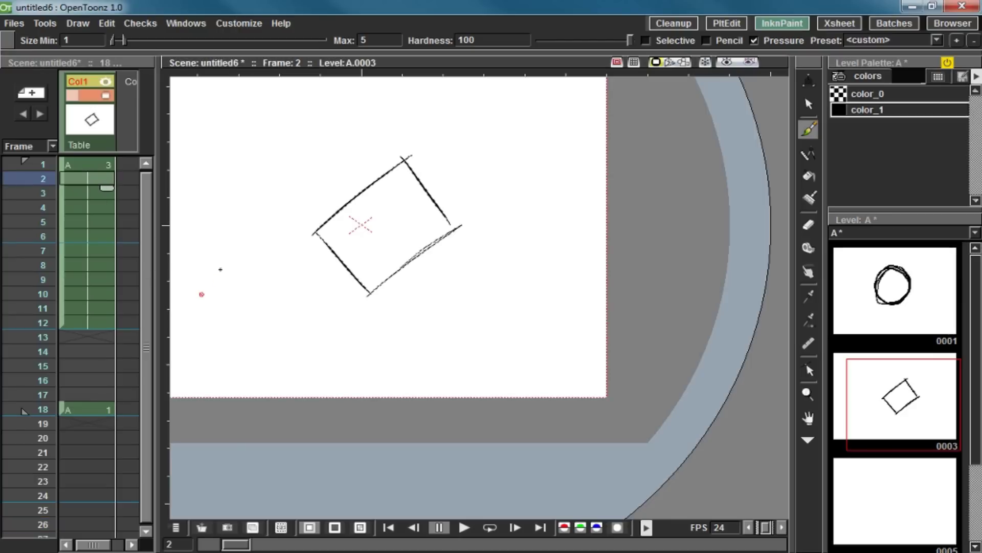
- Insert a blank drawing before the rectangle drawing 0003 in the Level Strip
key(comma)
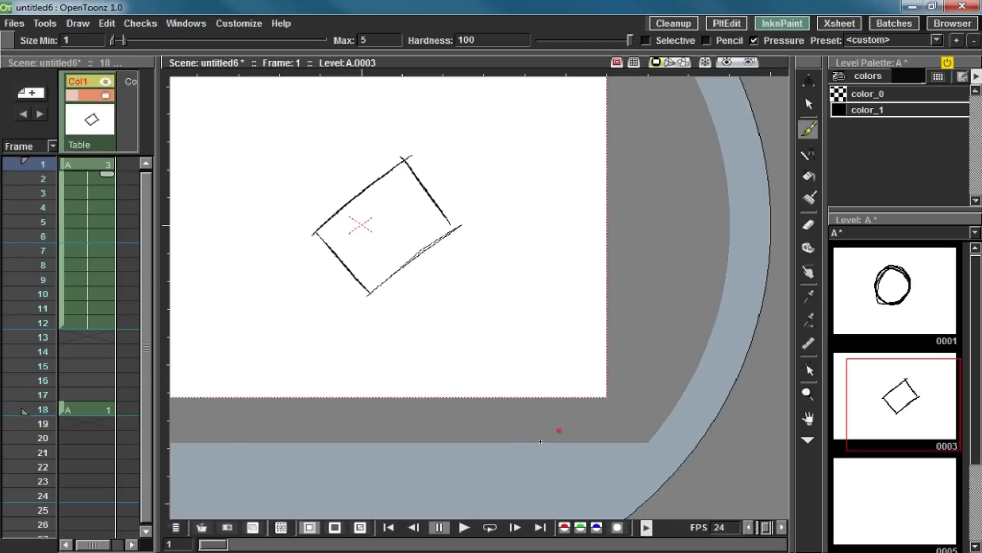
click(90, 233)
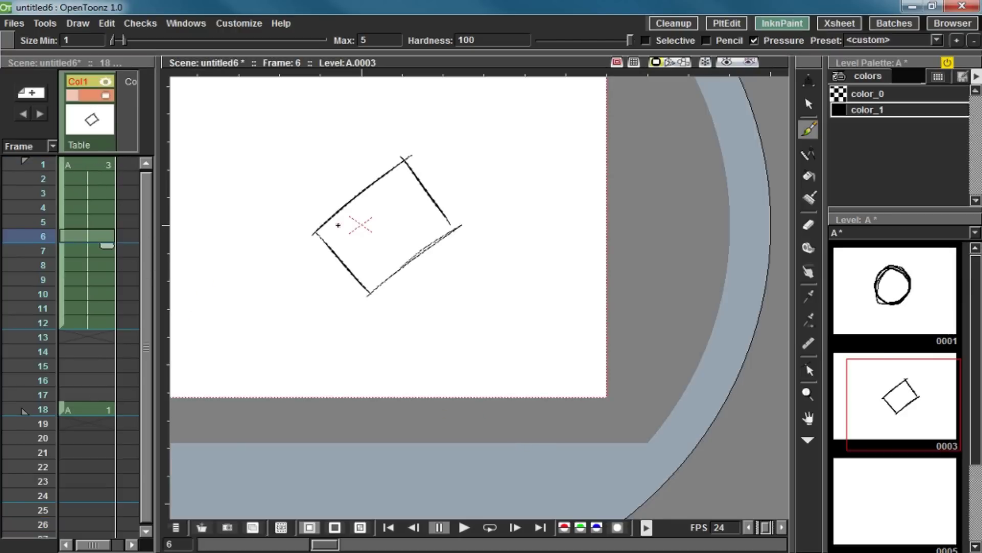
click(915, 413)
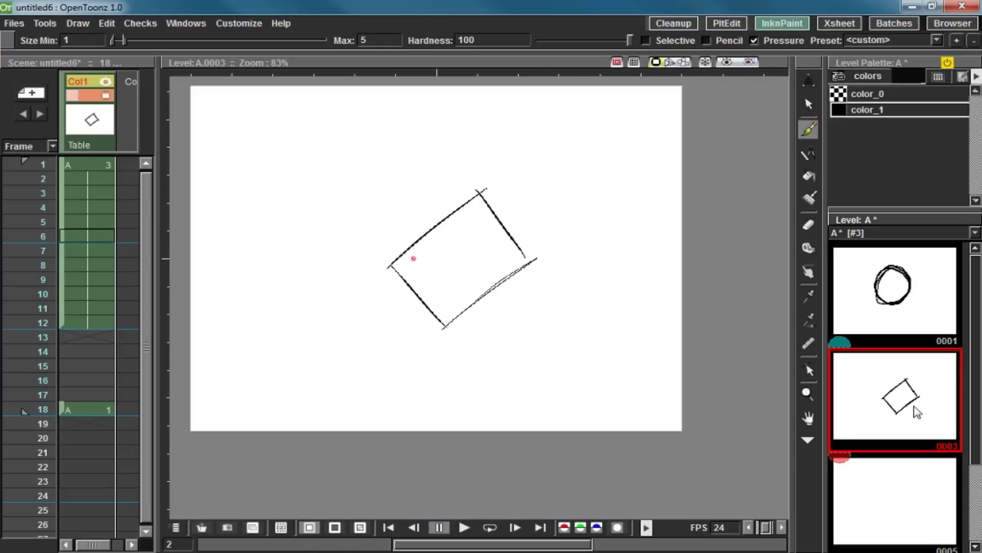
key(Insert)
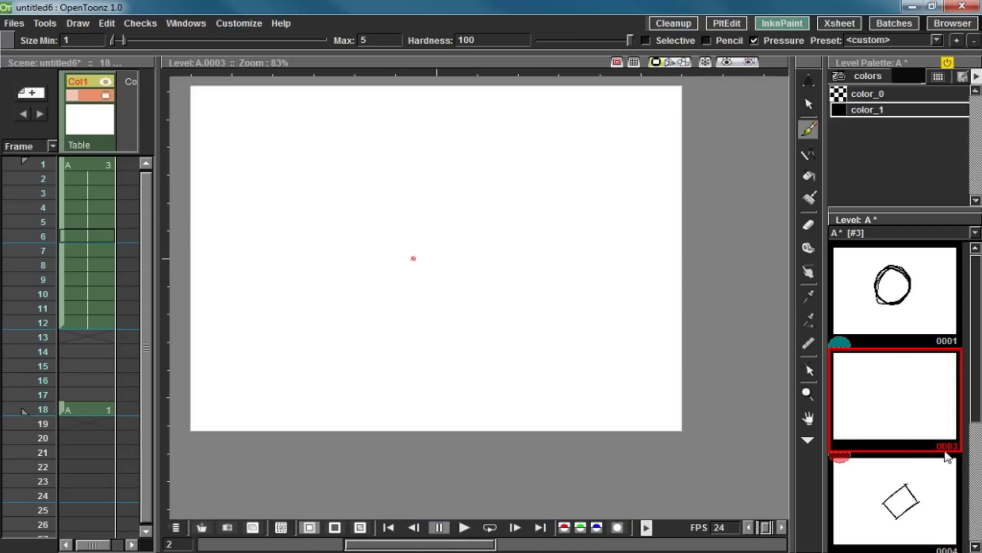
- Renumber the new blank drawing to 0002 with Renumber, start 2
click(975, 424)
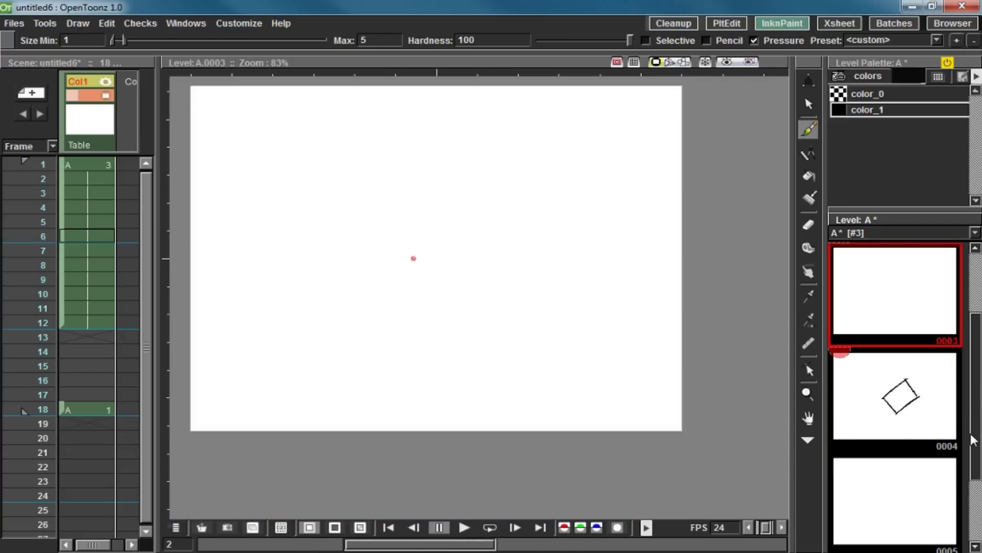
scroll(975, 430, up, 1)
right_click(914, 407)
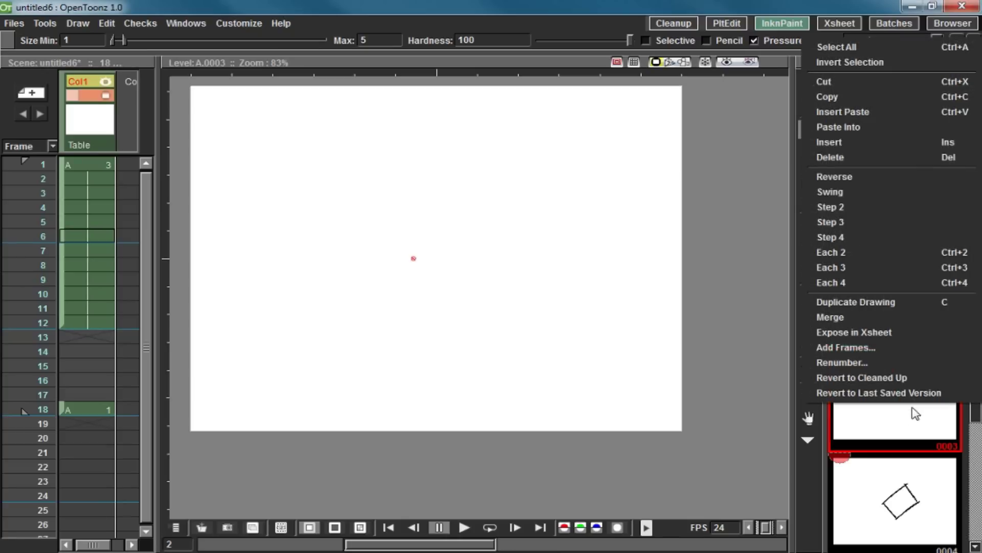
click(864, 361)
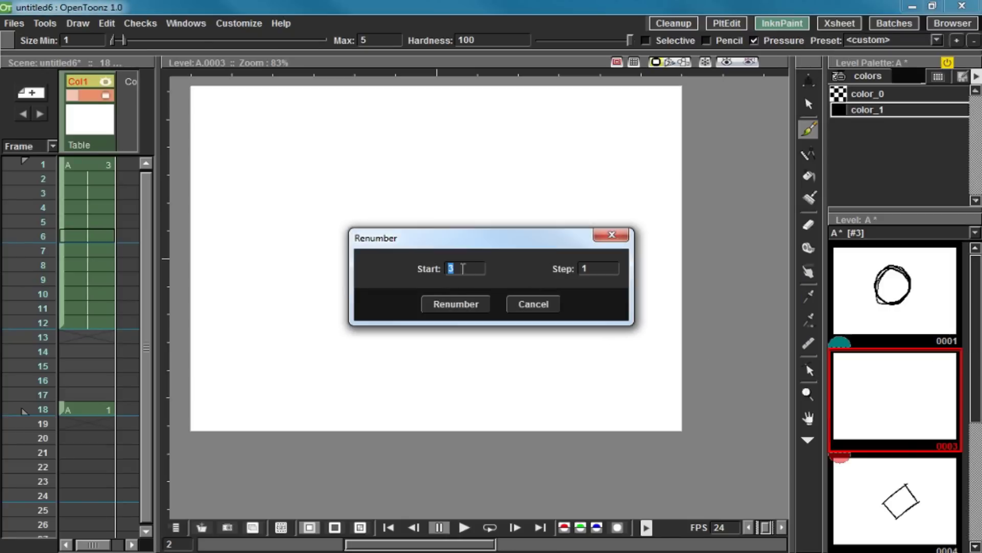
text(2)
click(455, 304)
- Renumber the selected drawings so the rectangle becomes 0003
scroll(976, 394, down, 1)
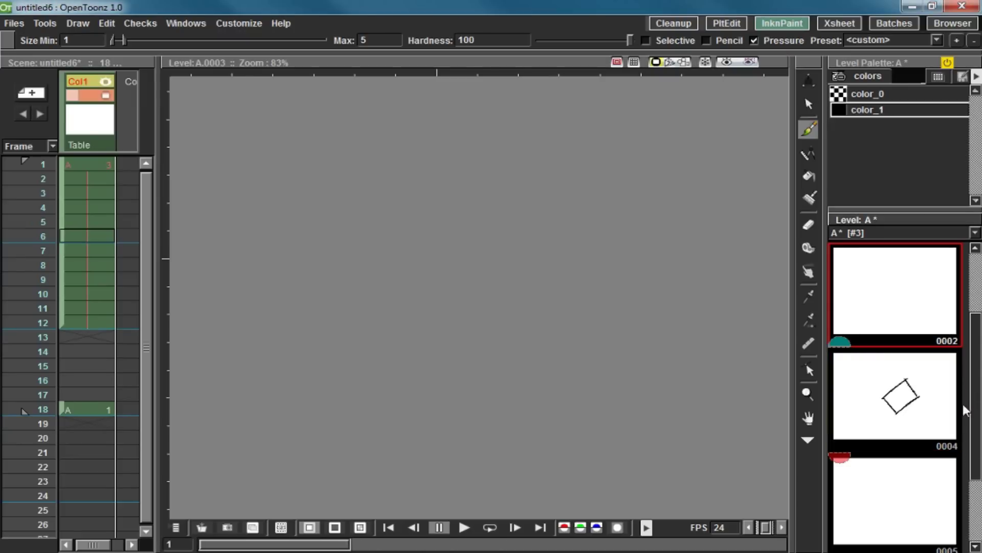
scroll(977, 357, up, 1)
scroll(977, 357, down, 1)
shift+click(926, 408)
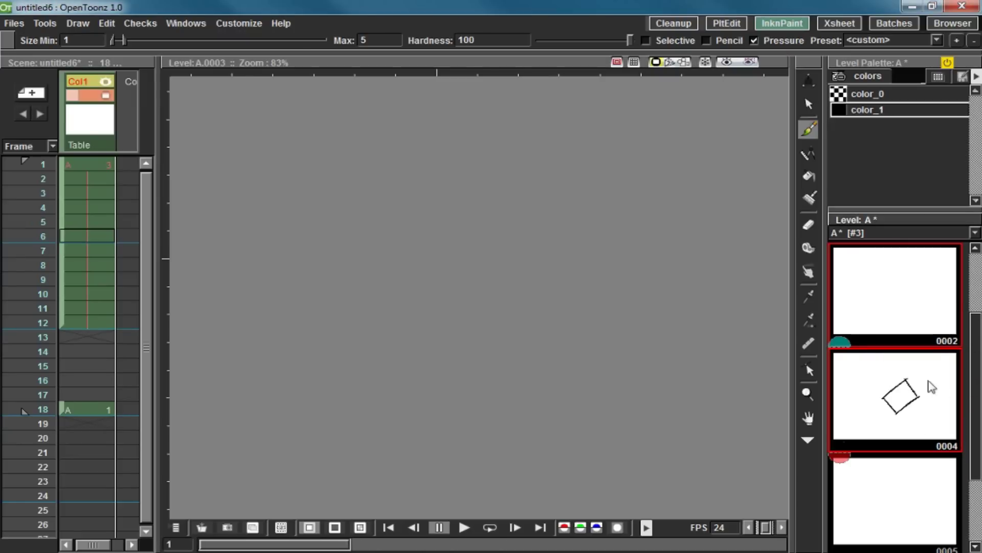
right_click(914, 328)
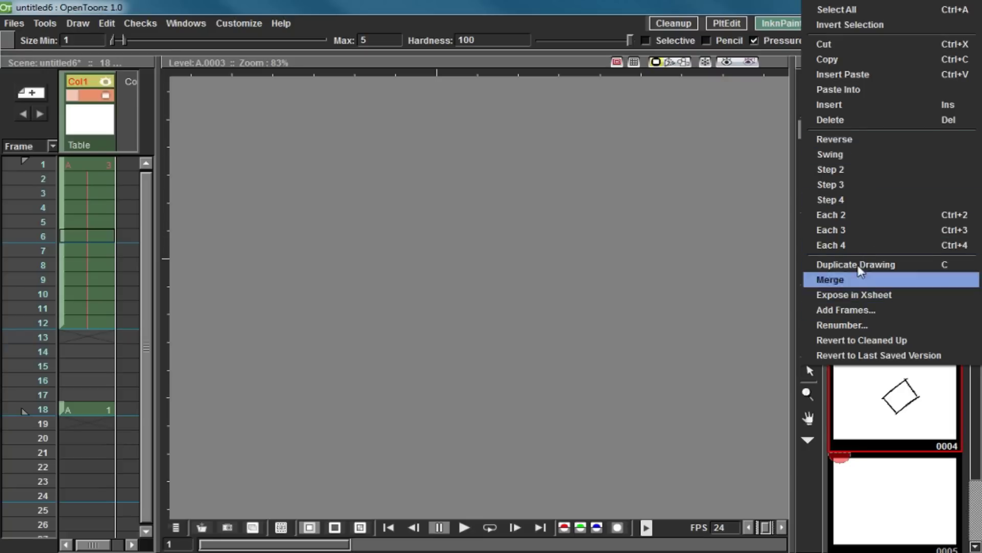
click(868, 327)
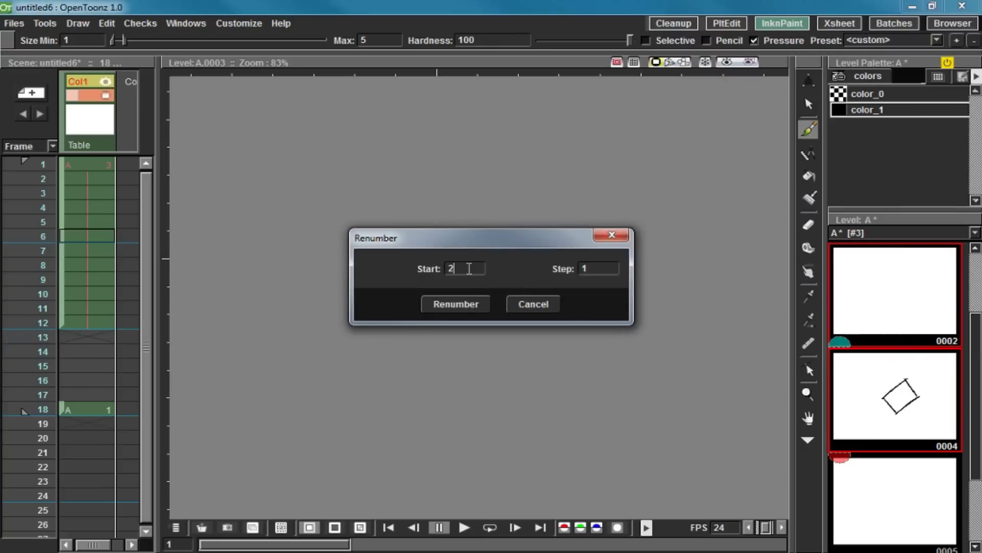
click(456, 303)
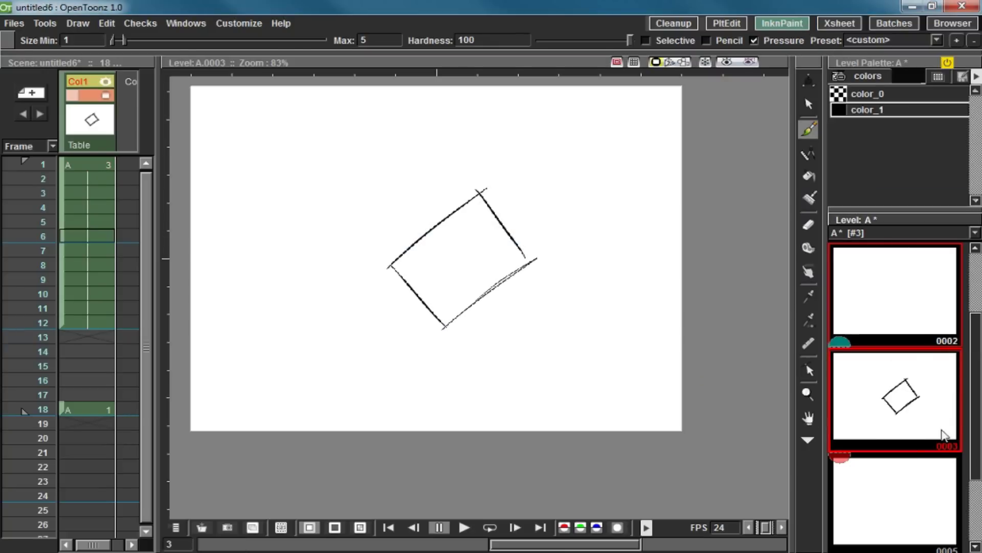
drag(977, 417, 977, 271)
- View circle drawing 0001, pan the drawing view, and open the Files menu
click(924, 289)
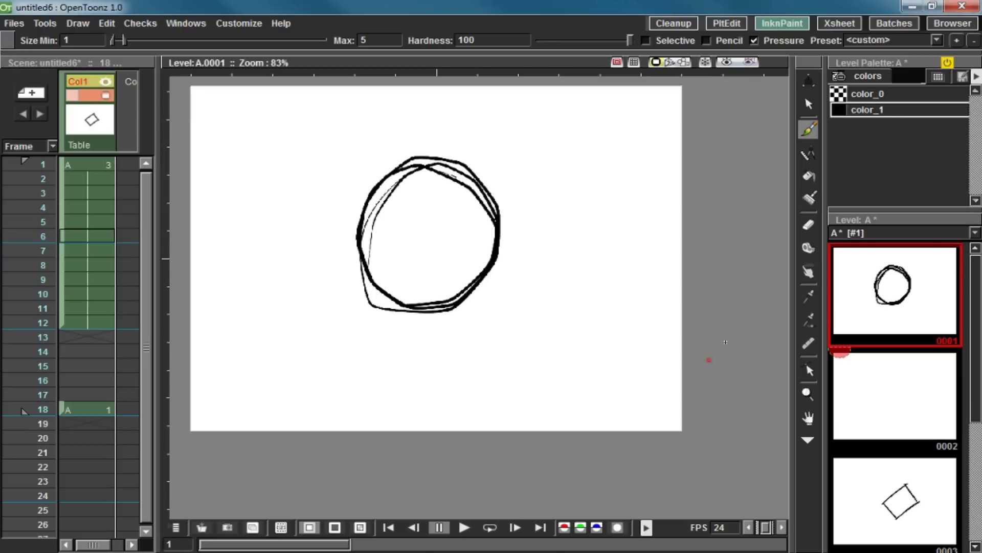
drag(651, 311, 687, 363)
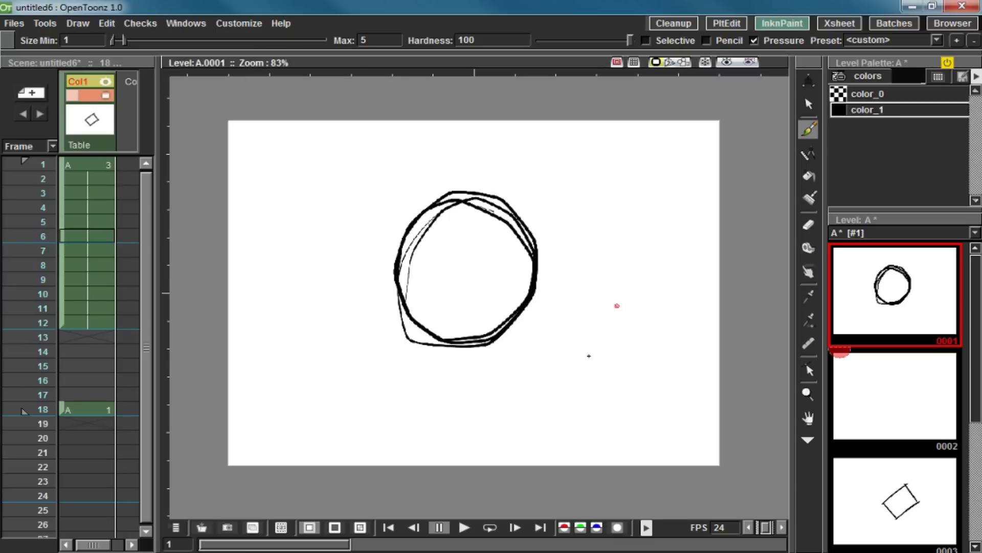
click(14, 23)
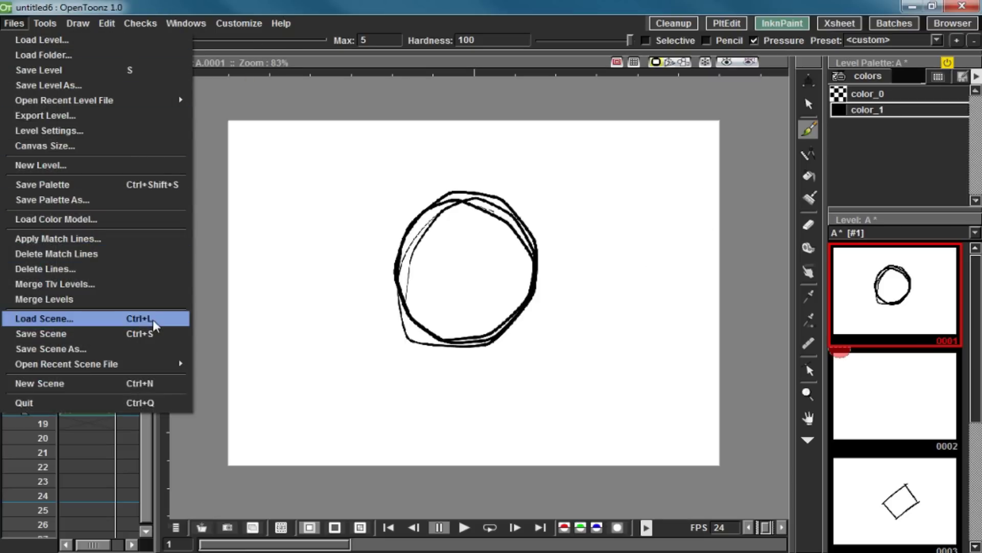
- Use Files > Save Scene to save the scene as 'save' in the example/scene folder
click(193, 461)
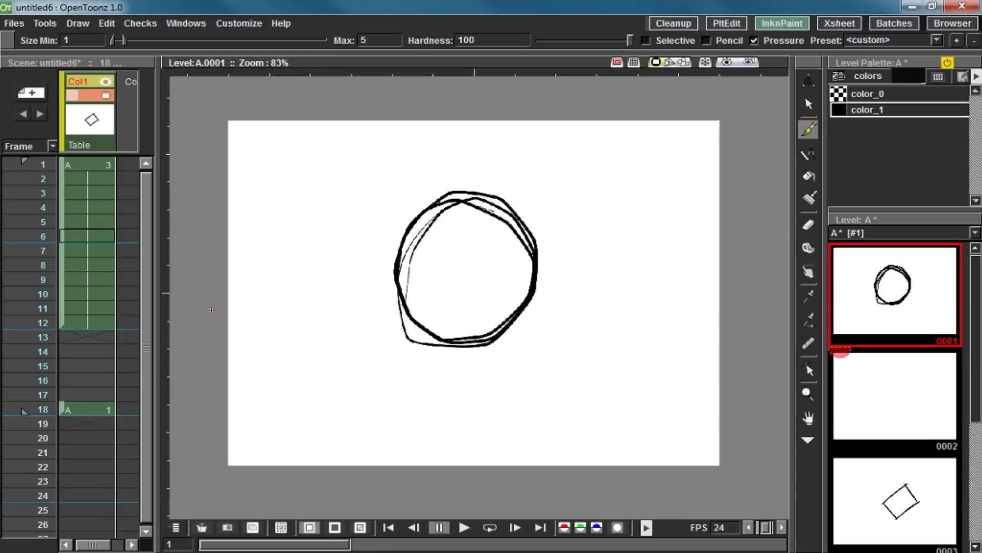
click(13, 23)
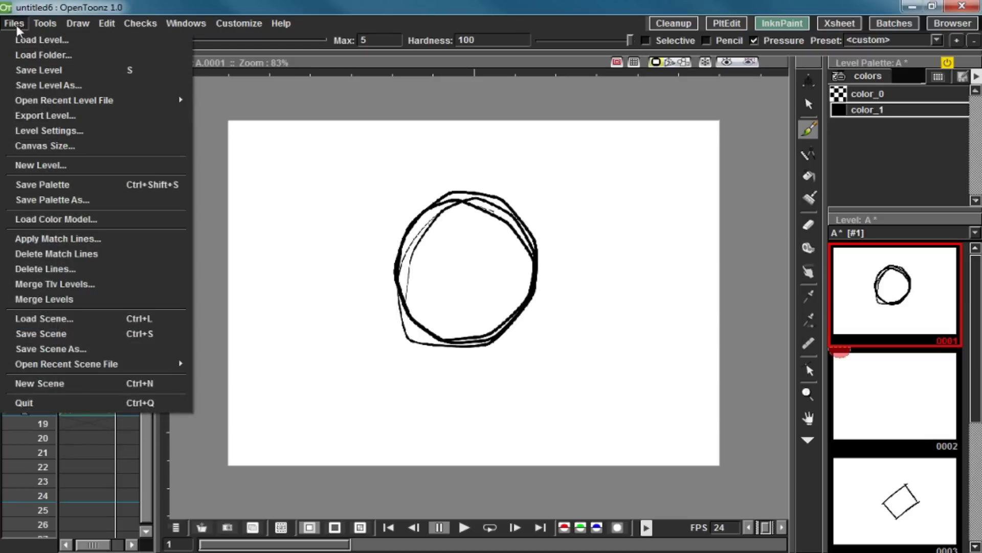
click(155, 333)
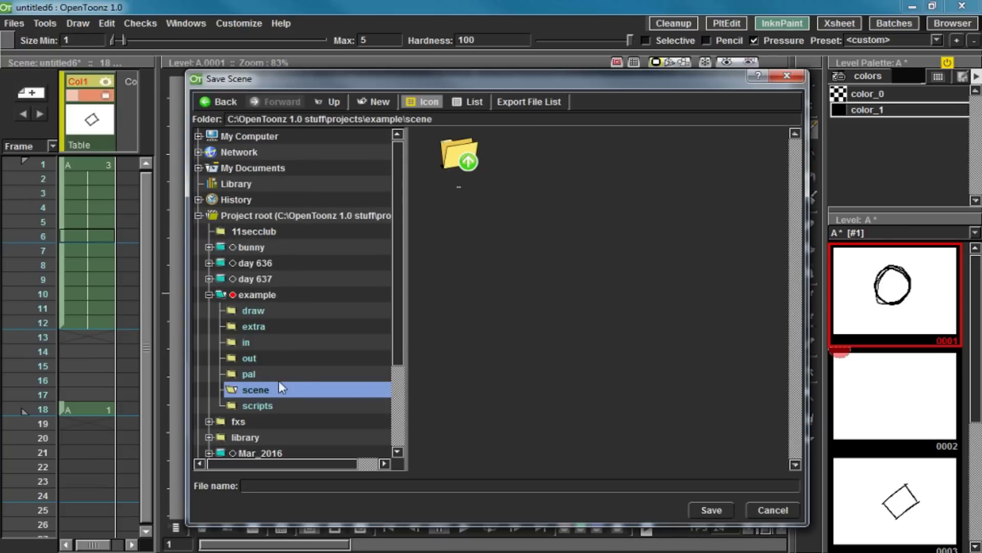
click(318, 486)
click(715, 501)
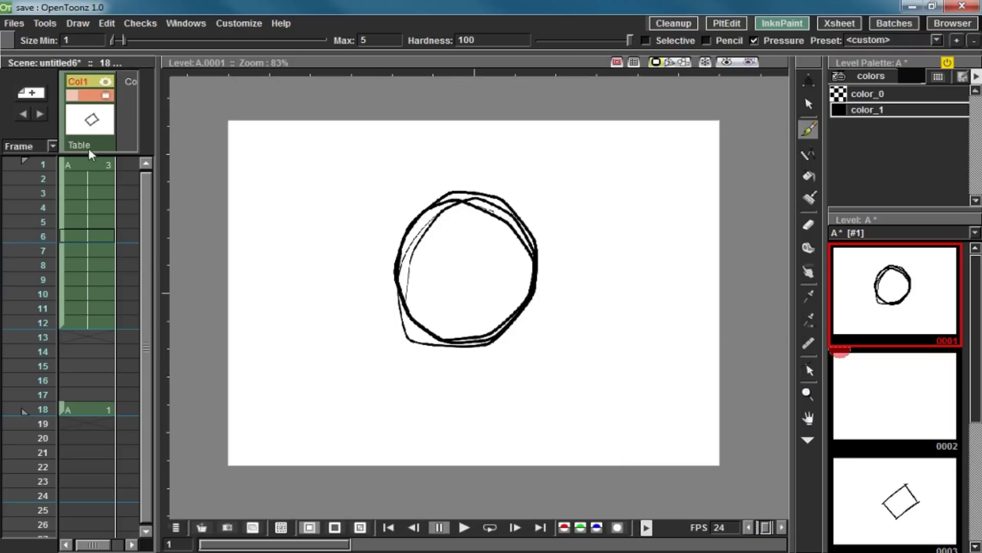
- Check the square at frame 1 and circle at frame 18, then select drawing 0001
click(91, 173)
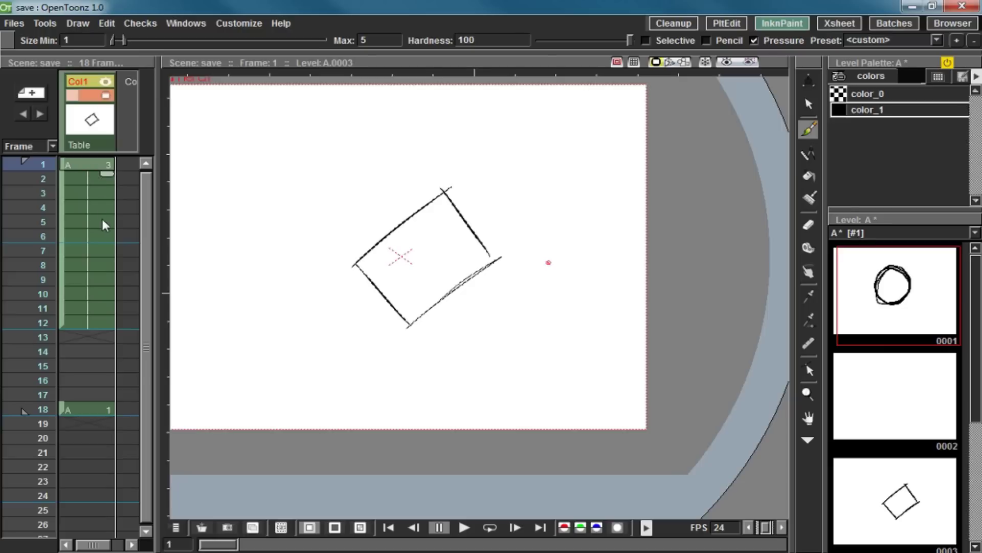
click(90, 409)
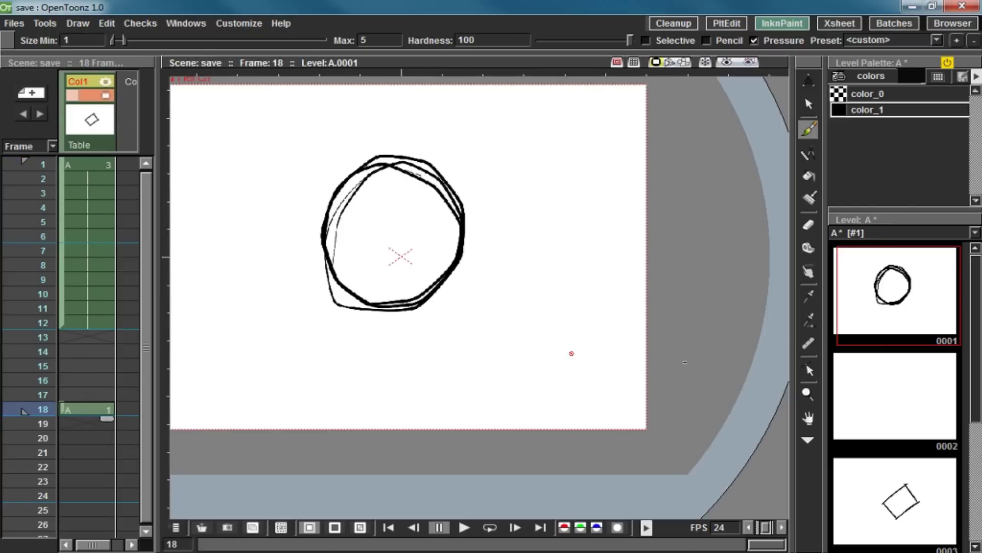
click(866, 314)
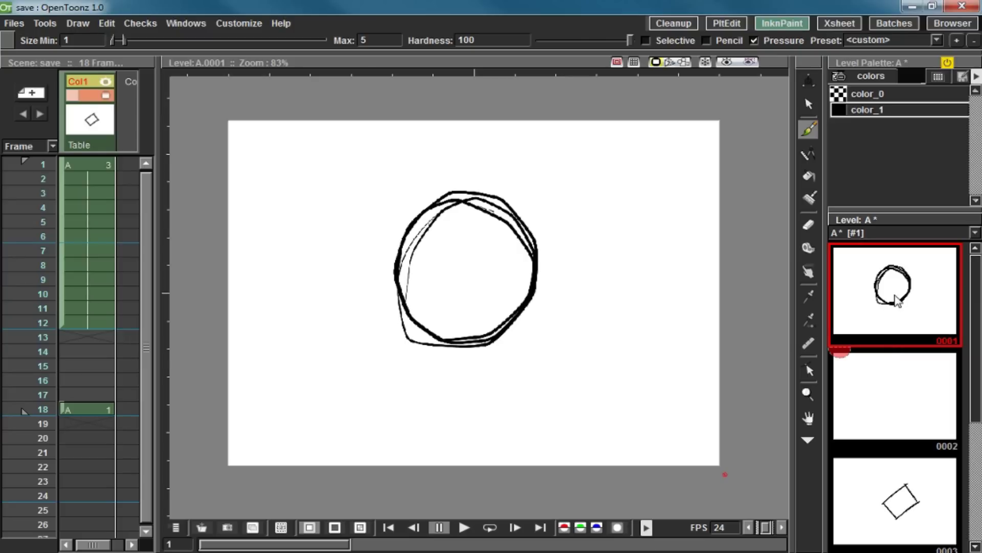
- Save level A and its palette with Files > Save Level
right_click(899, 303)
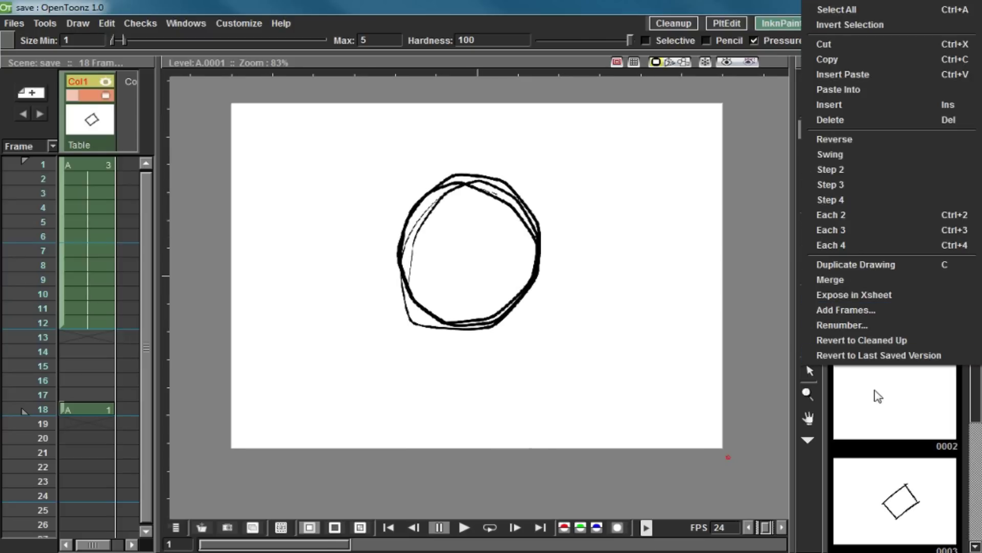
click(882, 385)
click(893, 289)
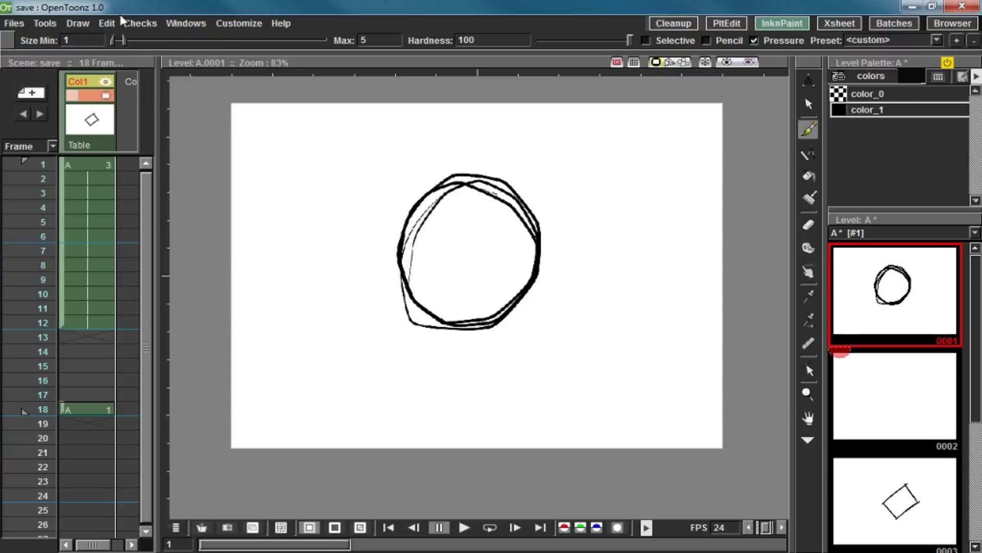
click(20, 21)
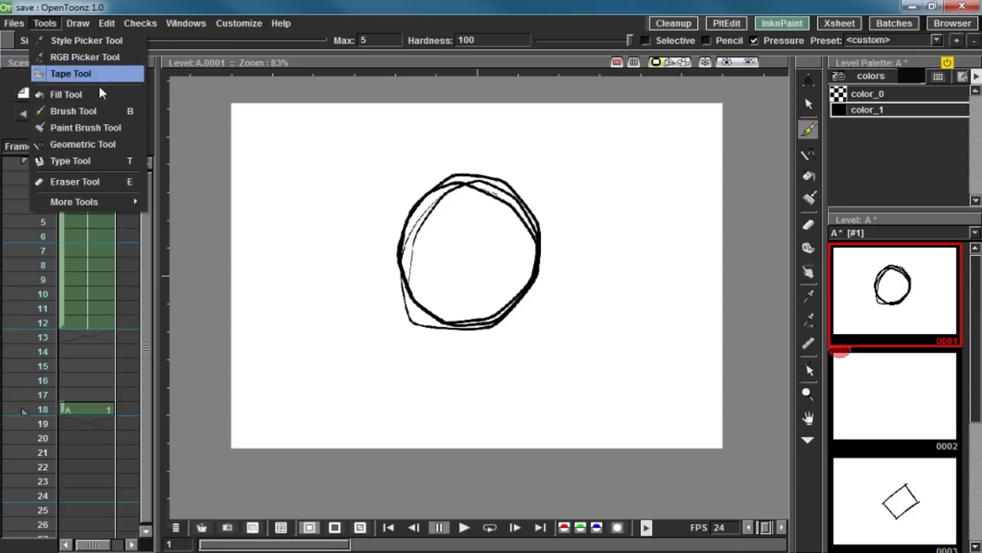
click(87, 70)
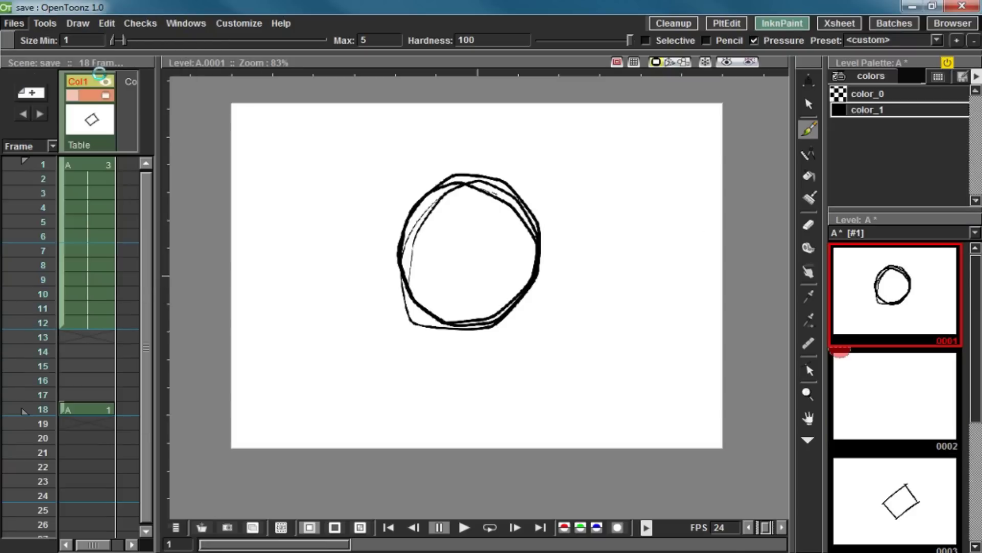
- Step through level A's drawings 0001, 0002, 0003 and the empty one after 0003
click(911, 389)
click(890, 468)
click(889, 340)
click(894, 394)
click(909, 463)
scroll(975, 386, down, 1)
scroll(975, 387, down, 1)
click(911, 450)
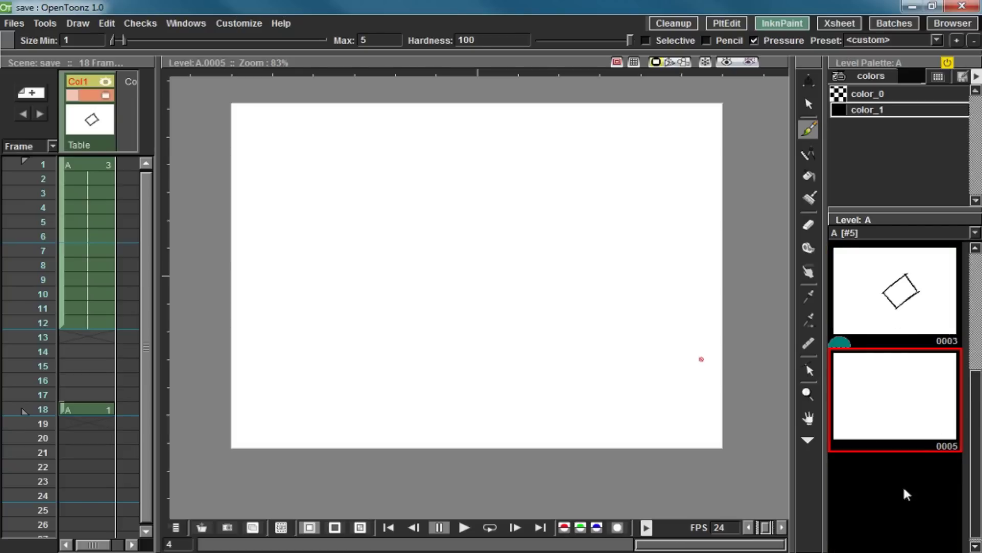
click(915, 296)
scroll(974, 413, up, 2)
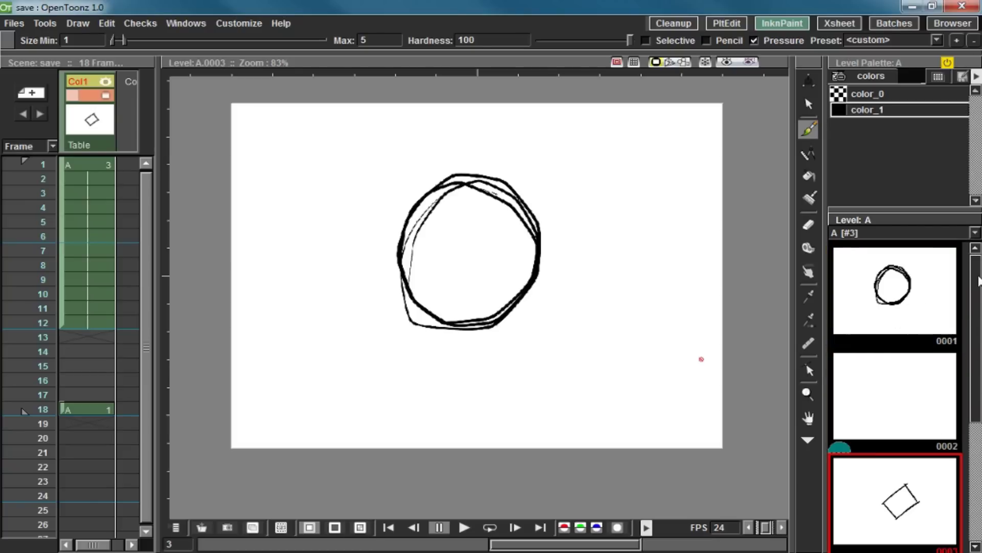
click(883, 307)
click(889, 486)
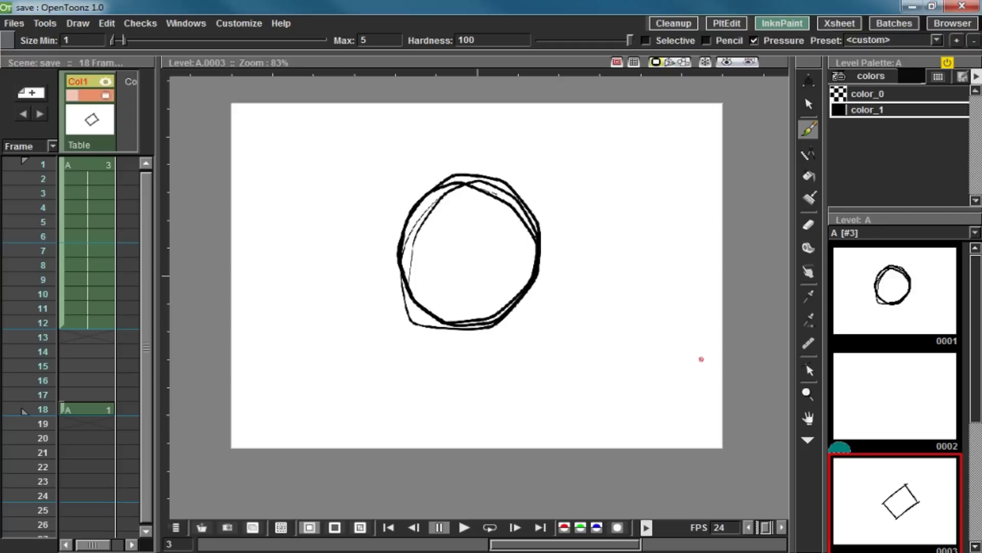
- Add a new style, color_2, to the level palette
right_click(913, 125)
click(906, 117)
right_click(906, 127)
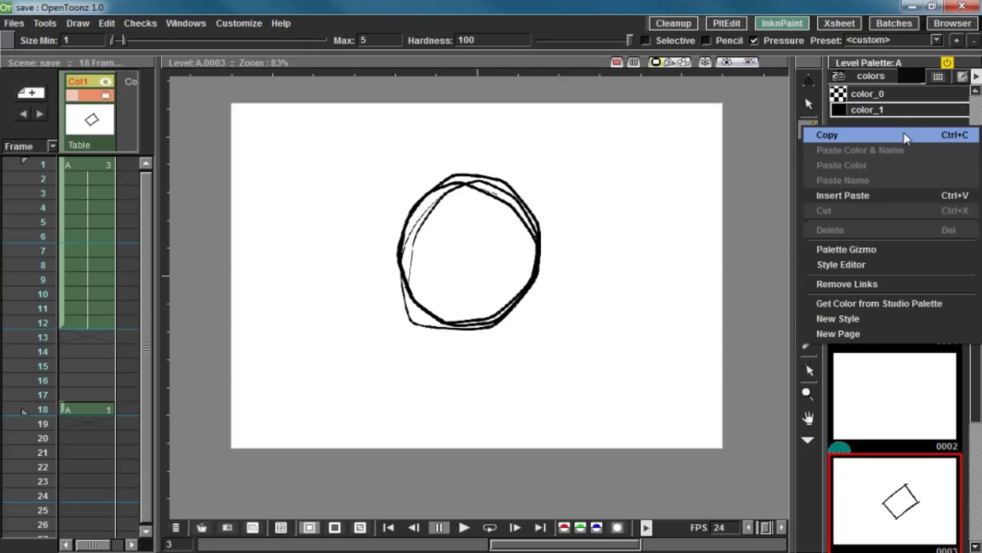
click(871, 315)
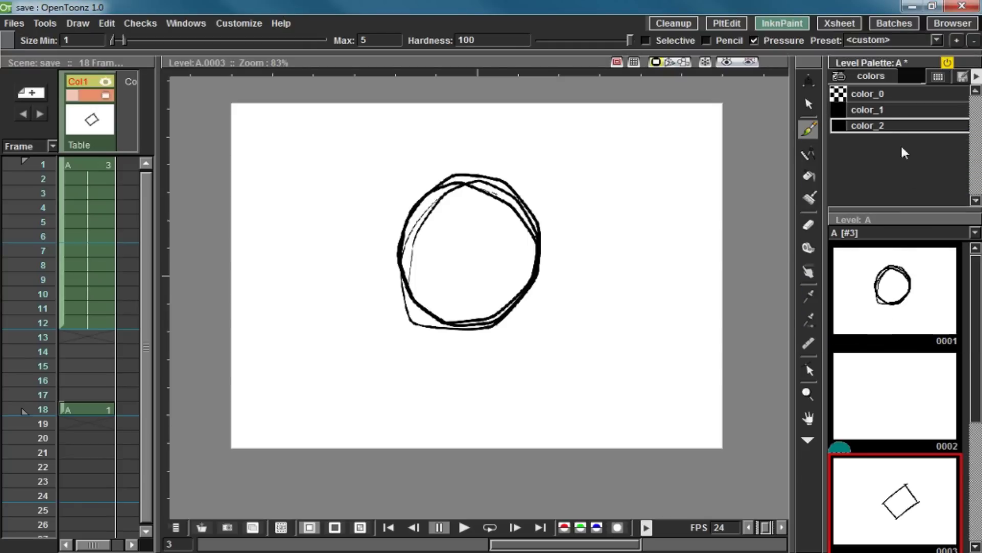
- Set color_1 to pure red (255, 0, 0) in the Style Editor and apply it
right_click(864, 117)
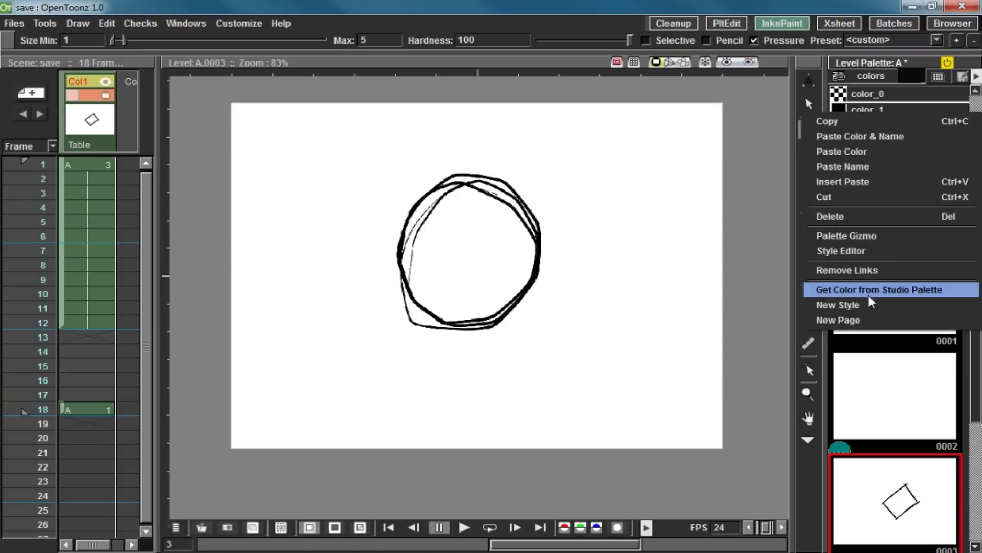
click(889, 249)
click(513, 110)
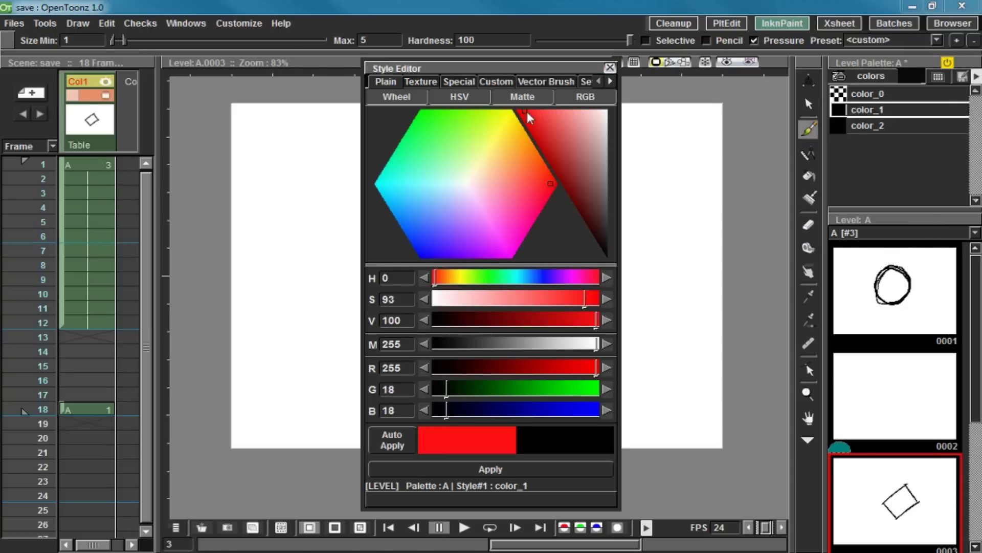
click(499, 468)
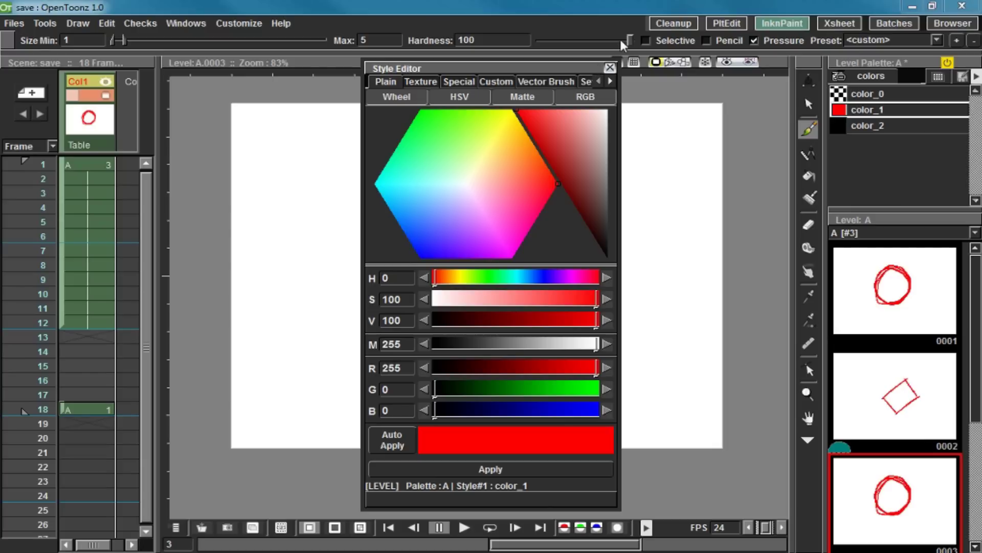
click(610, 67)
- Review drawings 0001, 0002 and 0003 to check the red strokes
click(890, 338)
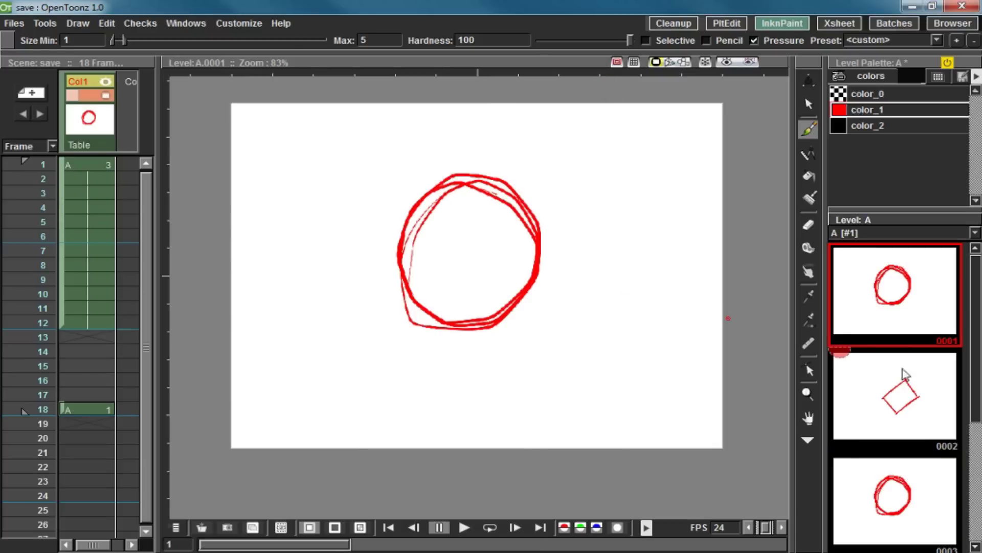
click(900, 400)
click(893, 480)
drag(976, 349, 970, 454)
click(976, 351)
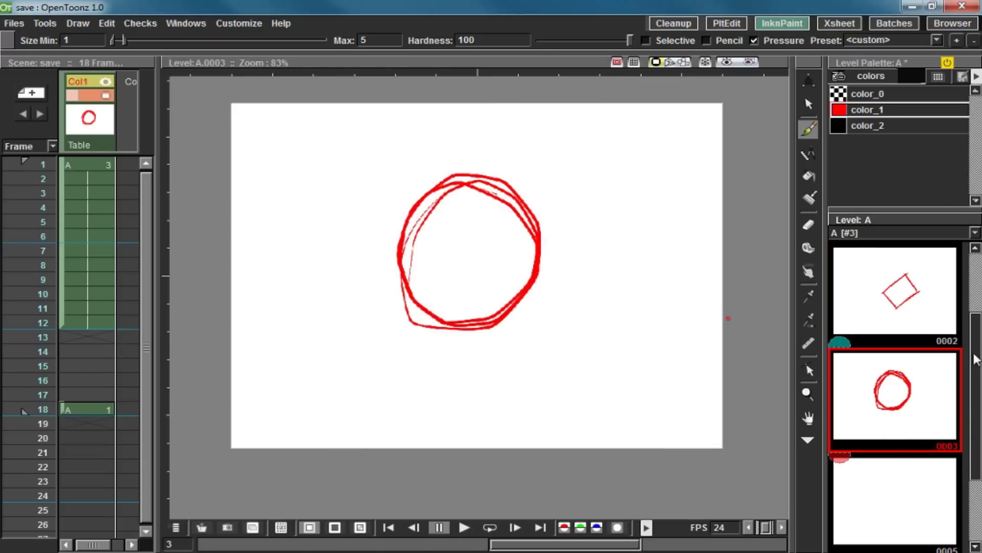
click(919, 293)
click(903, 384)
click(900, 307)
mouse_move(978, 344)
mouse_down()
mouse_move(979, 310)
mouse_move(977, 340)
mouse_up()
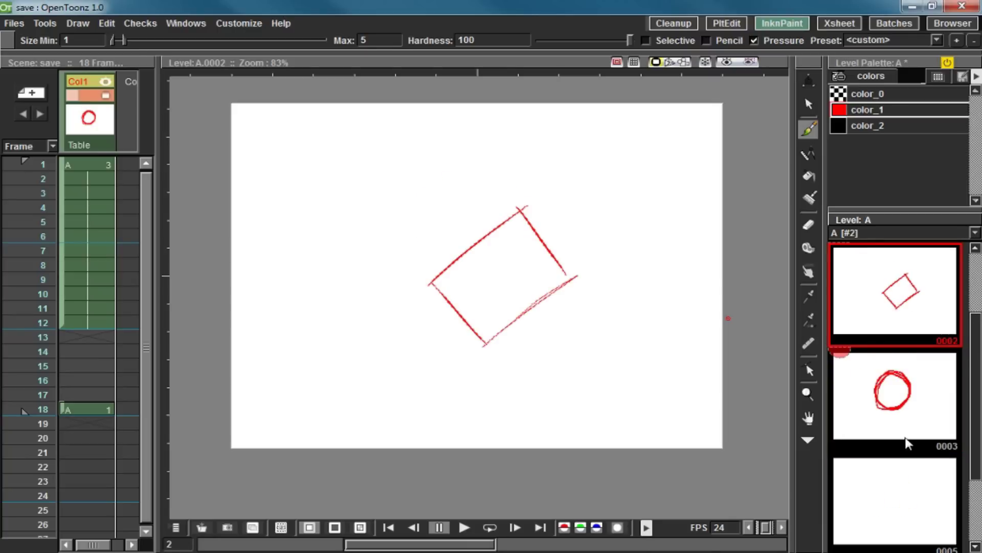
- Revert drawings 0002, 0003 and 0001 to their last saved versions
click(898, 388)
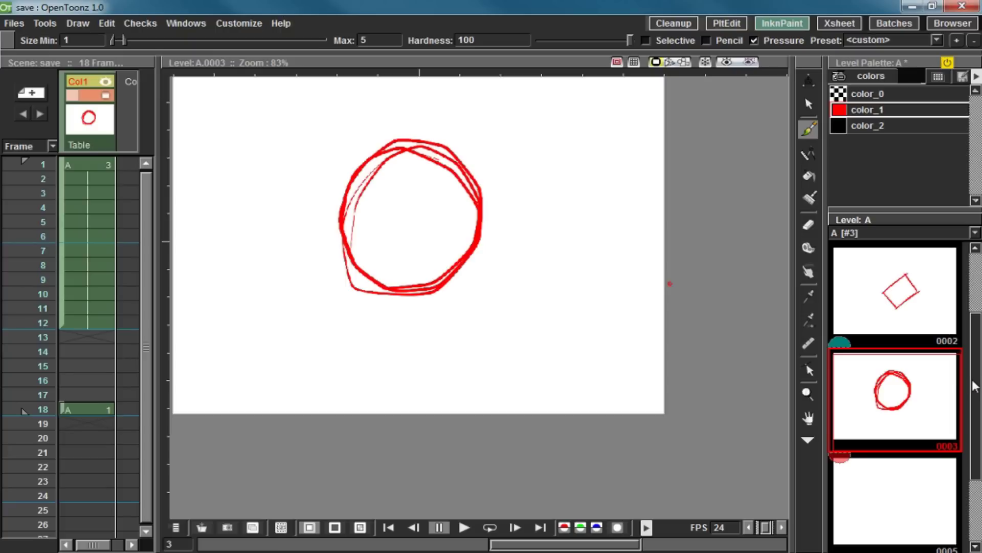
drag(975, 366, 975, 342)
click(925, 409)
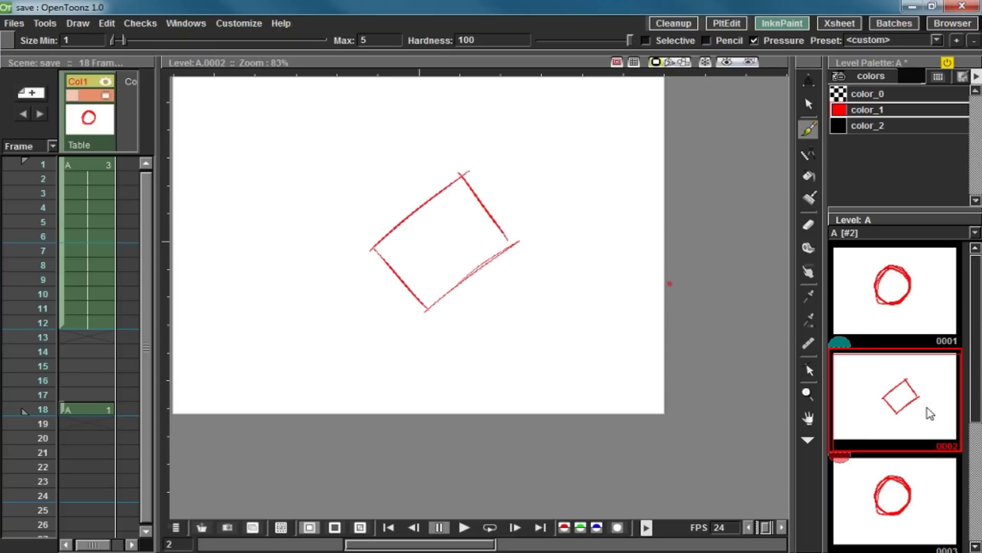
right_click(914, 410)
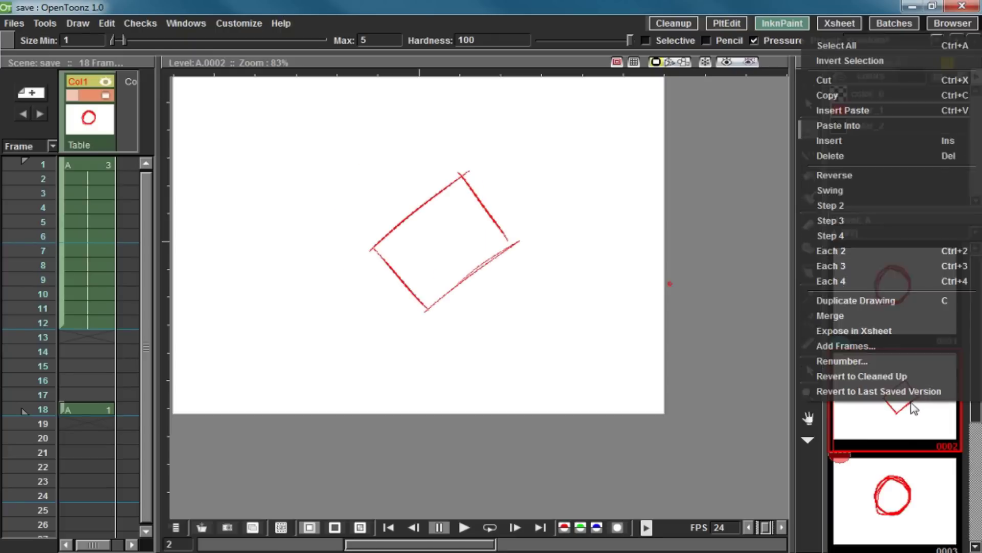
click(917, 395)
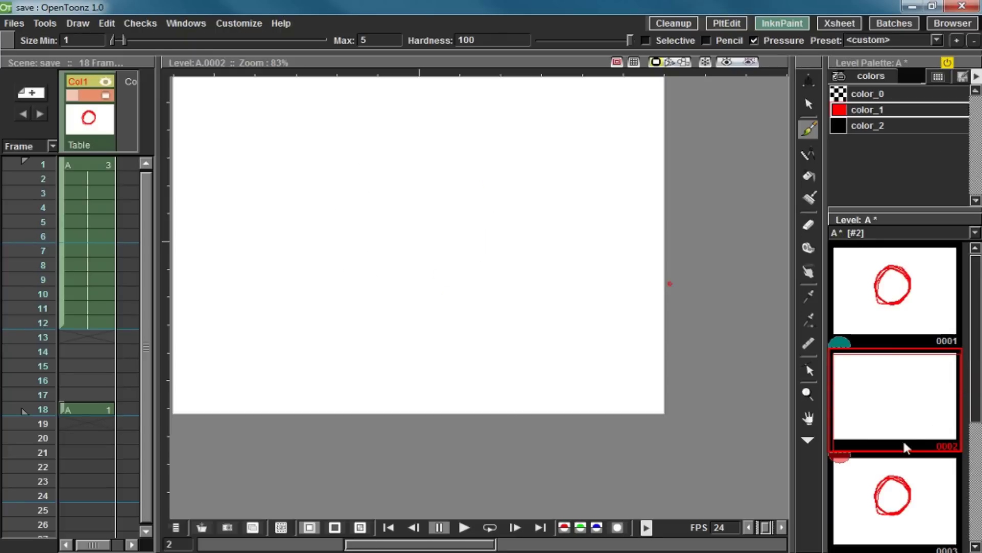
click(897, 491)
right_click(899, 486)
click(895, 473)
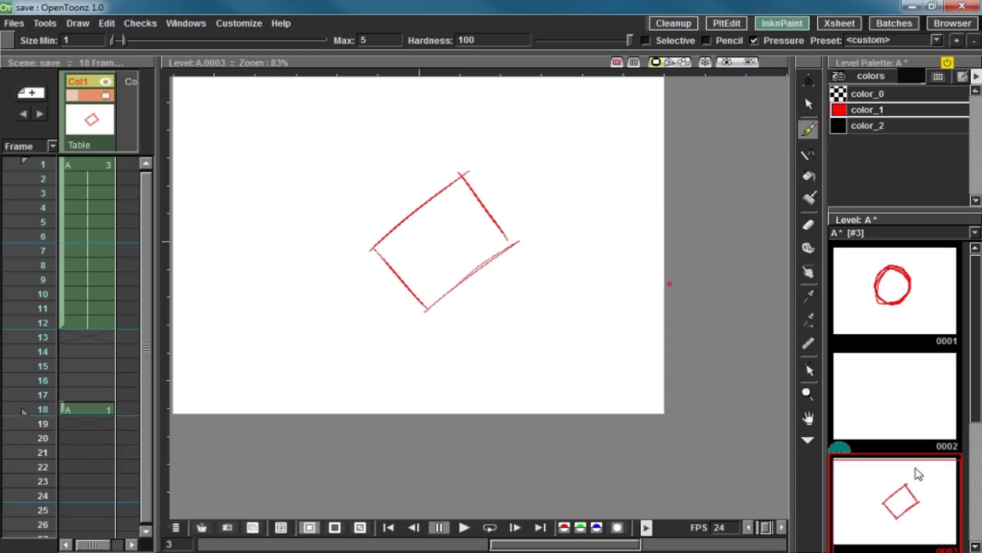
click(921, 300)
right_click(916, 309)
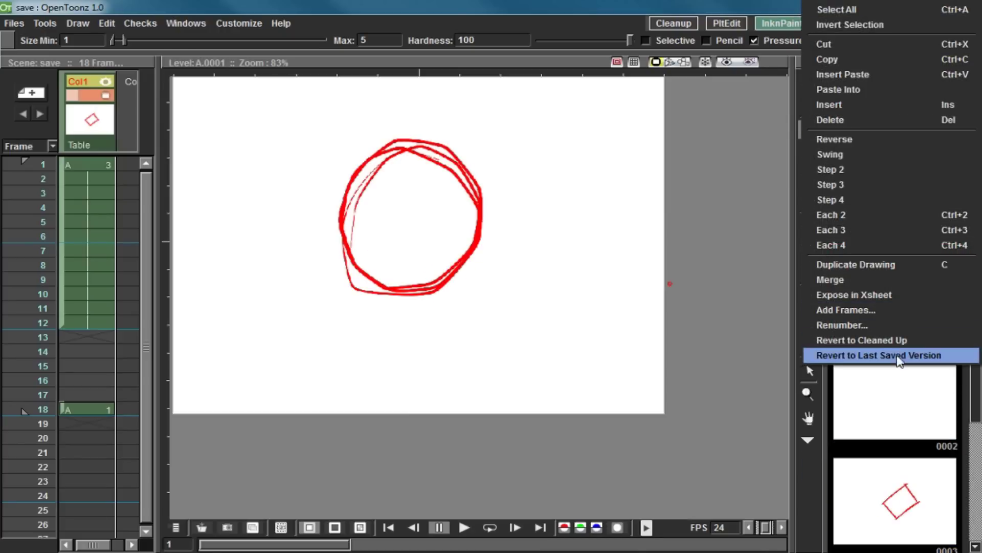
click(921, 355)
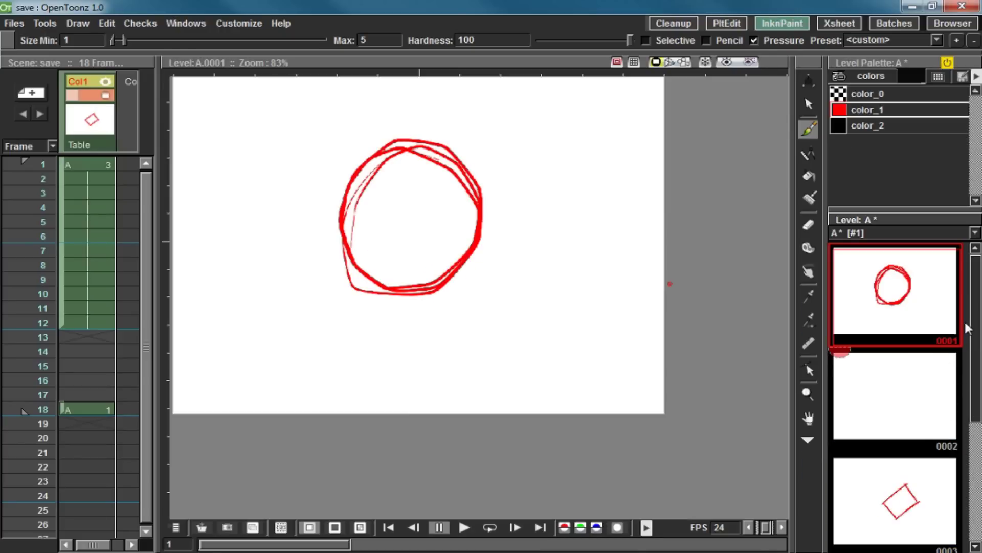
- View the blank drawing 0005, then the red rectangle drawing 0003
drag(975, 328, 976, 358)
click(935, 416)
click(929, 405)
scroll(975, 371, up, 1)
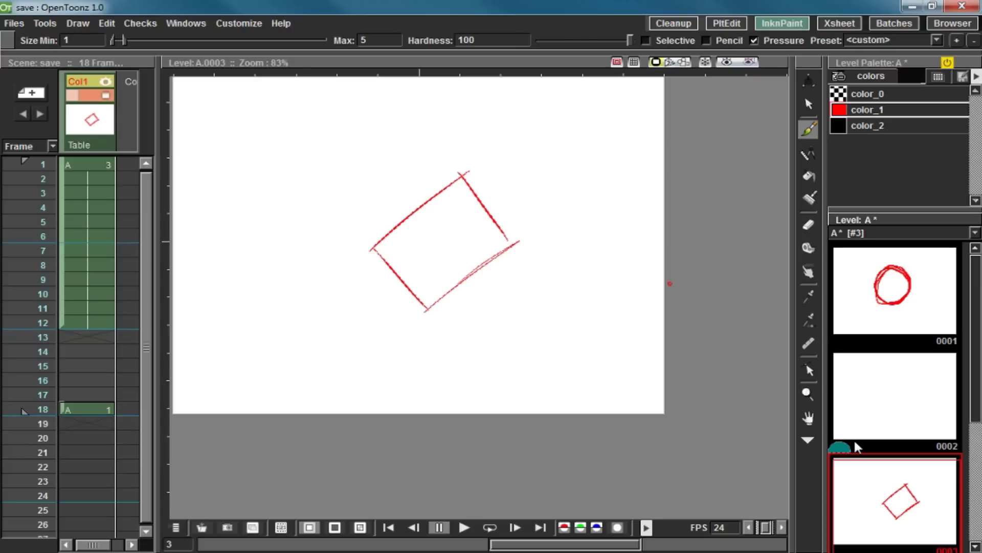
- Select circle drawing 0001 and inspect the color_2 and color_1 styles, leaving names unchanged
click(899, 265)
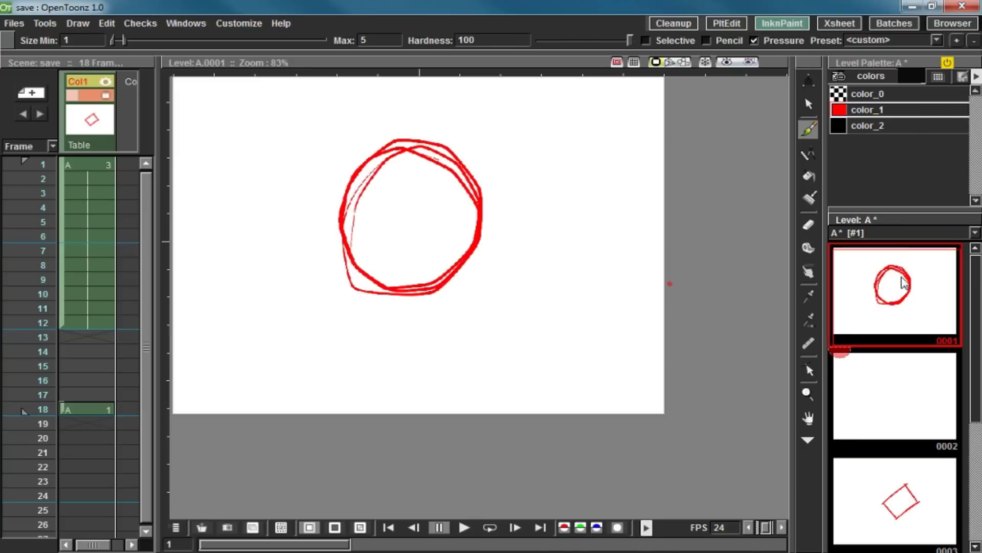
right_click(892, 128)
click(887, 110)
click(894, 130)
double_click(886, 109)
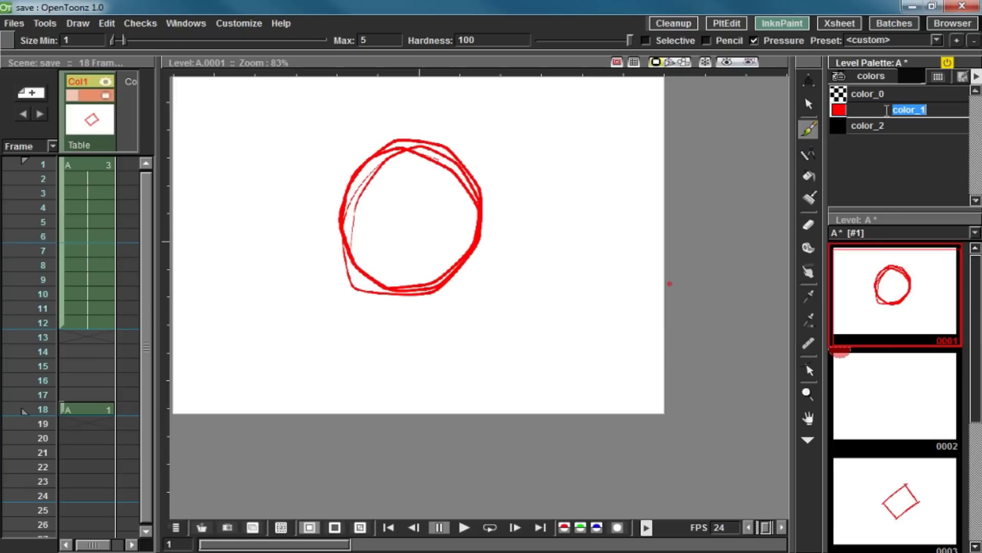
click(846, 118)
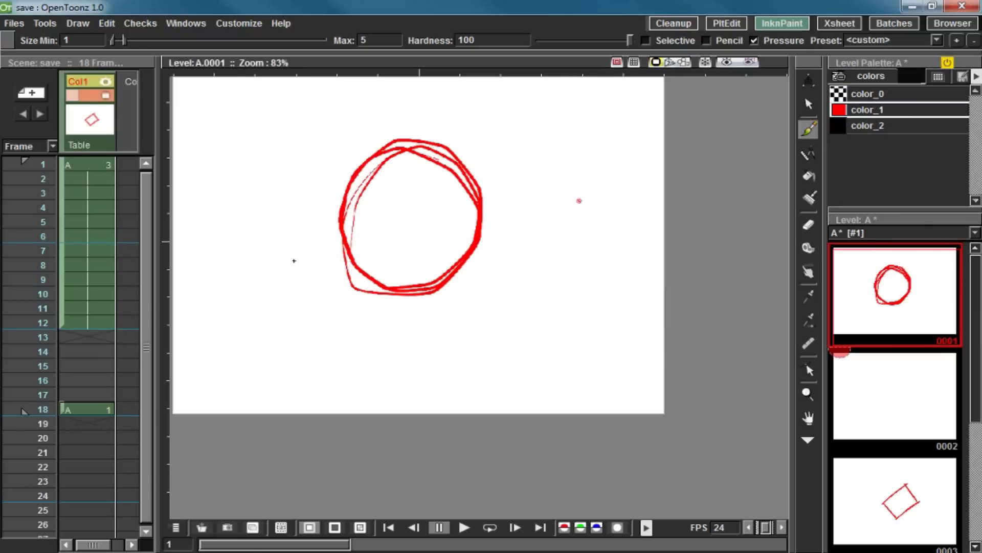
- Save the palette with Files > Save Palette, overwriting A.tpl
click(20, 24)
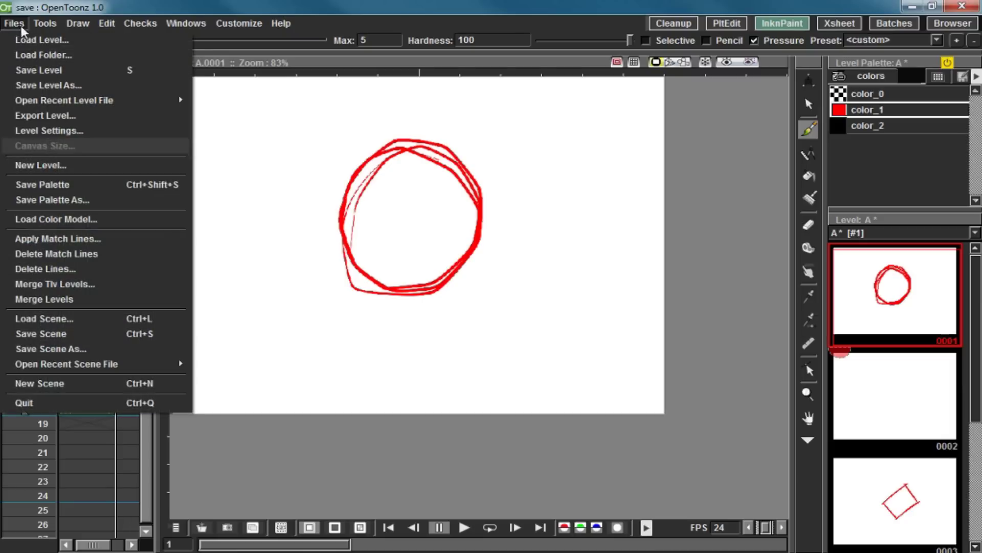
click(94, 187)
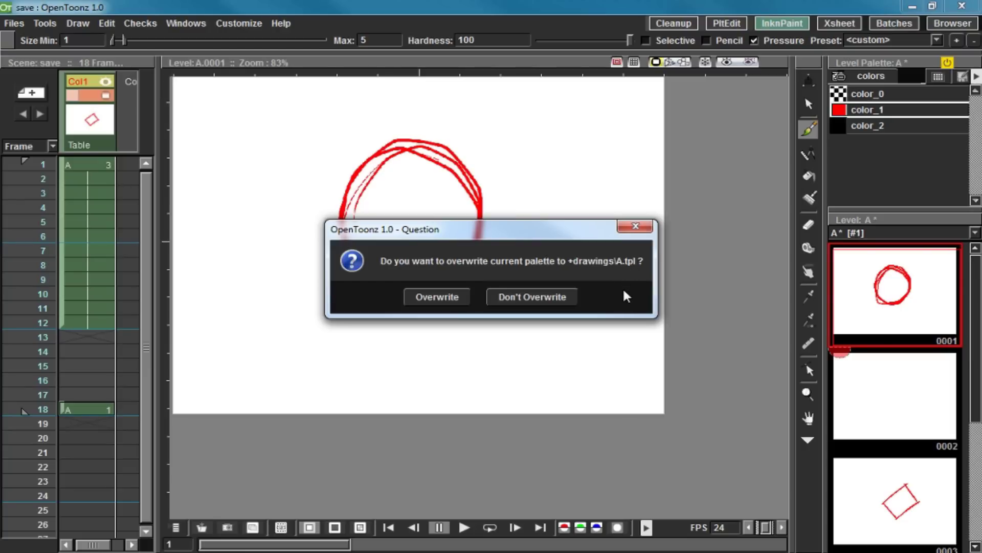
click(434, 294)
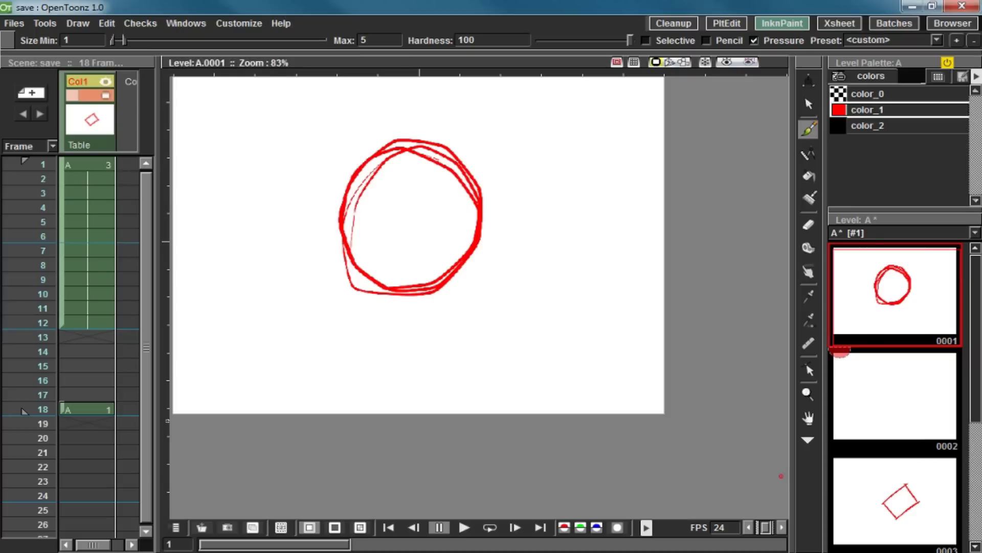
- Save level A with Ctrl+S and check drawings 0002 and 0003
click(913, 291)
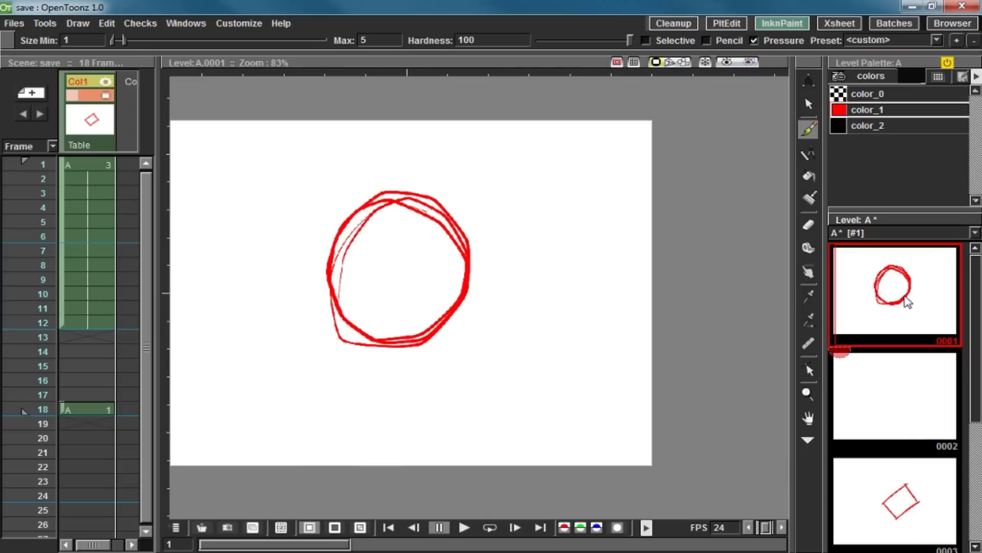
key(ctrl+s)
click(910, 406)
scroll(975, 393, down, 1)
click(931, 401)
click(920, 305)
click(909, 380)
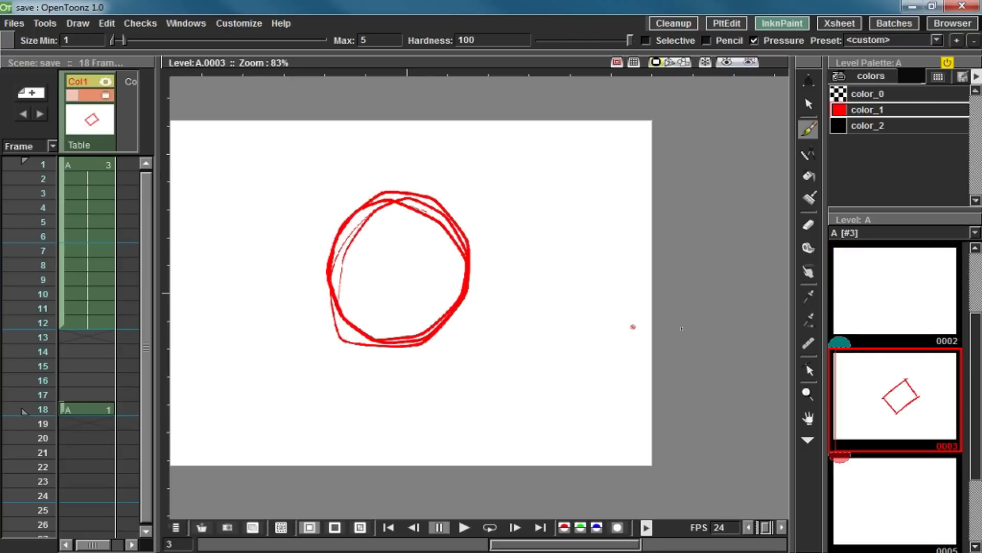
- Select drawing 0002, browse its context options, and view drawings 0003 and 0001
click(911, 296)
right_click(899, 309)
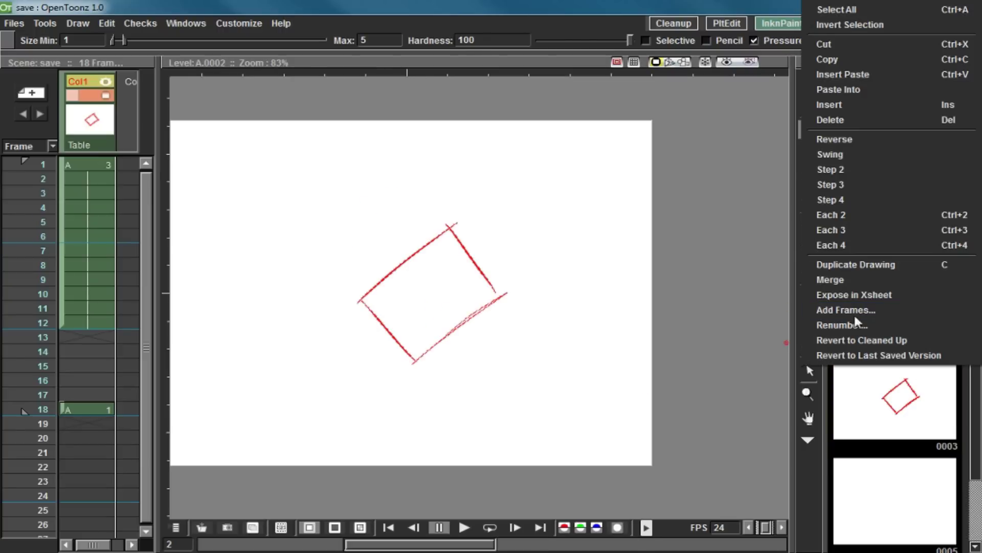
click(609, 370)
click(882, 423)
click(877, 285)
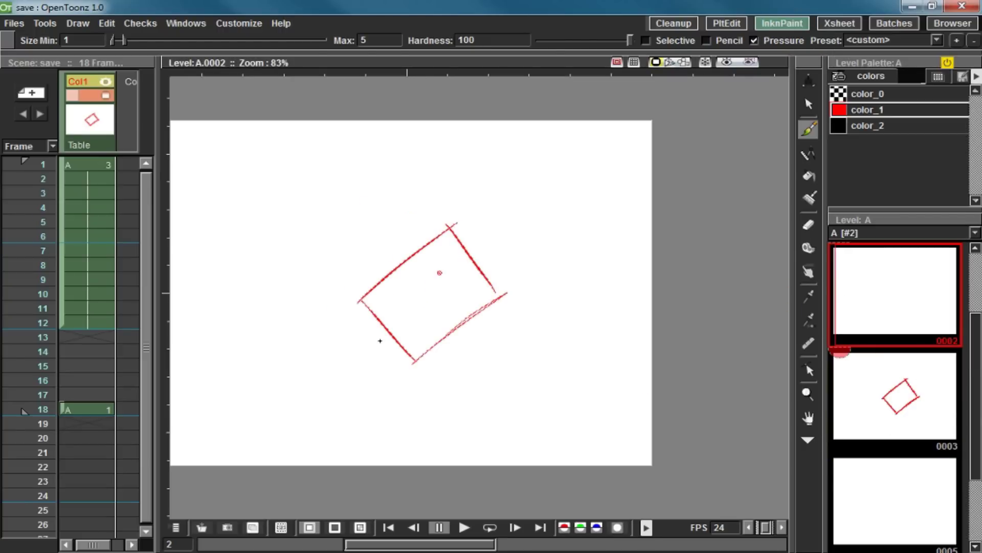
right_click(908, 316)
click(885, 385)
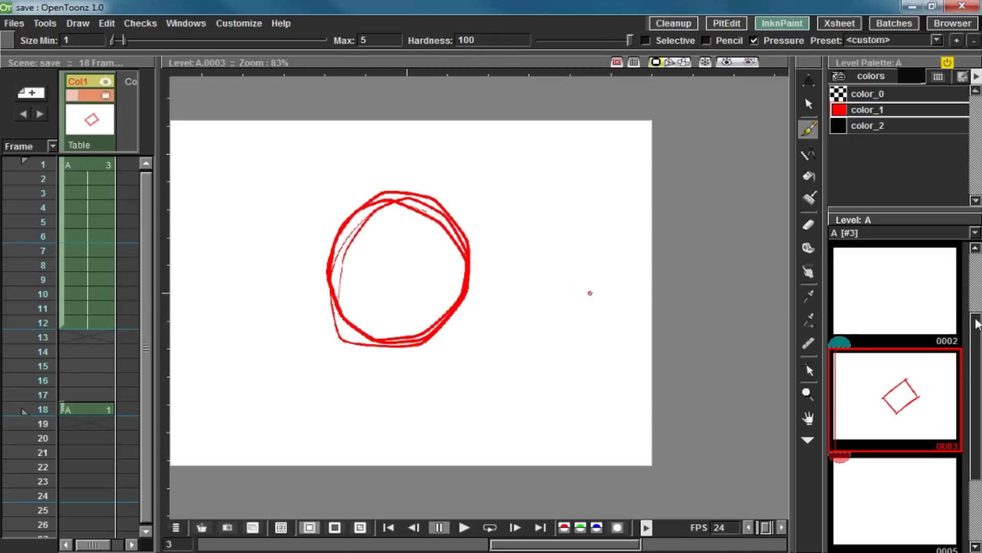
scroll(975, 321, up, 2)
click(944, 286)
scroll(975, 312, down, 4)
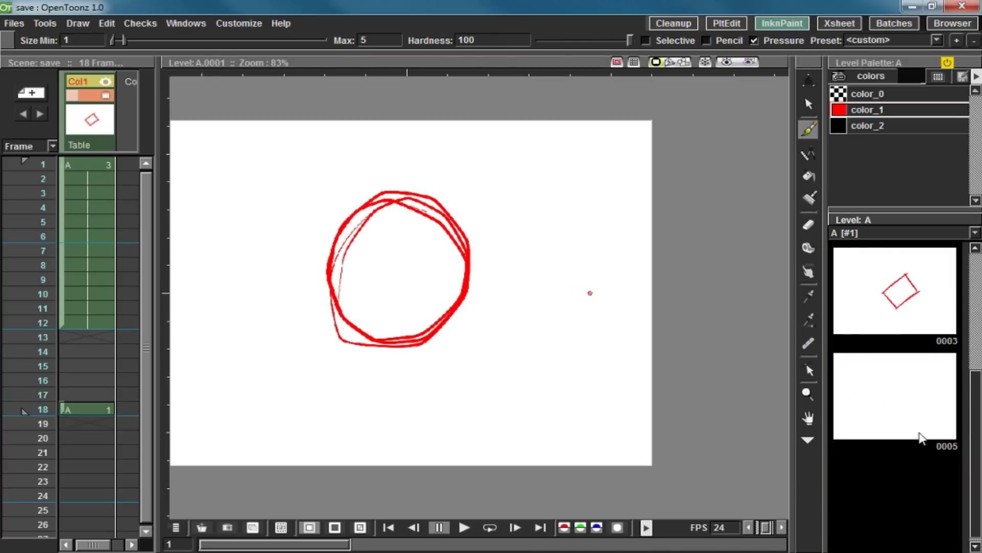
- Revert drawings 0003 and 0005 to their last saved version, then recheck 0002, 0003 and 0001
shift+click(922, 438)
right_click(899, 311)
click(890, 476)
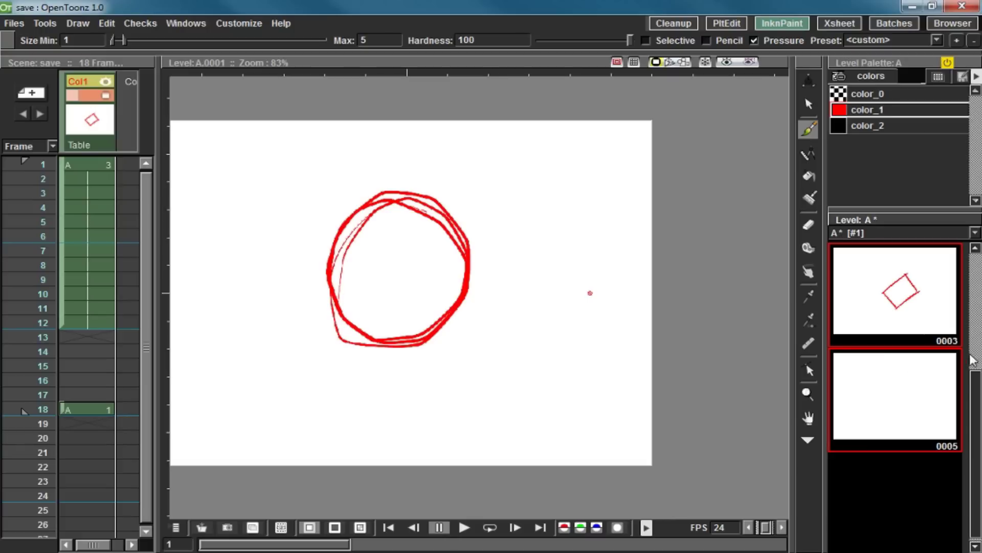
scroll(975, 358, up, 2)
click(924, 312)
click(927, 376)
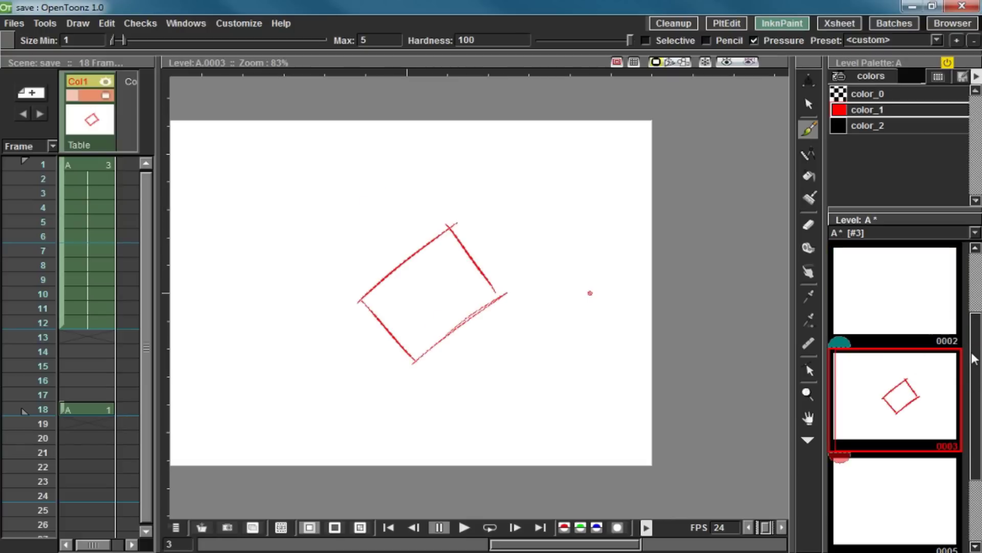
scroll(974, 317, up, 2)
click(906, 337)
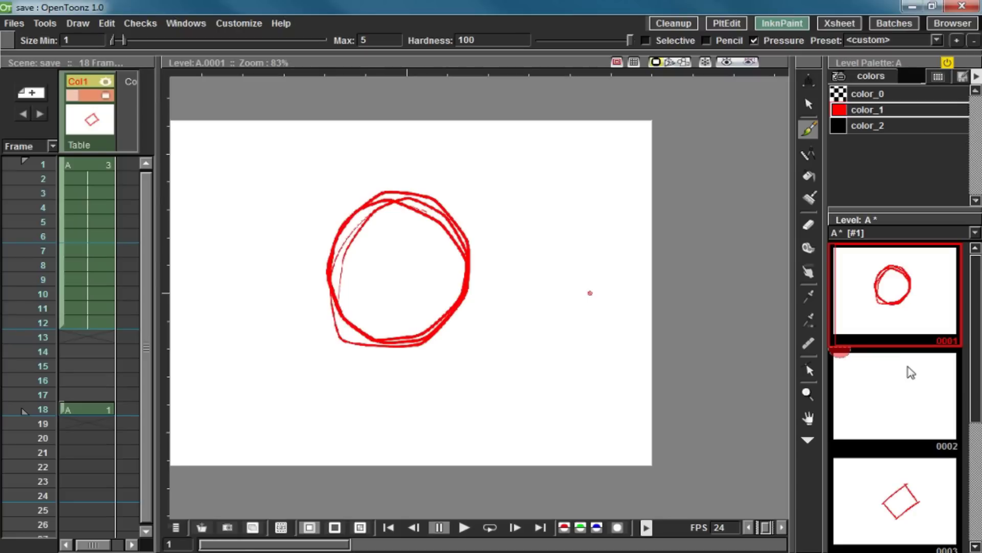
- Begin quitting OpenToonz from the Browser room, then cancel to keep the scene open
click(941, 27)
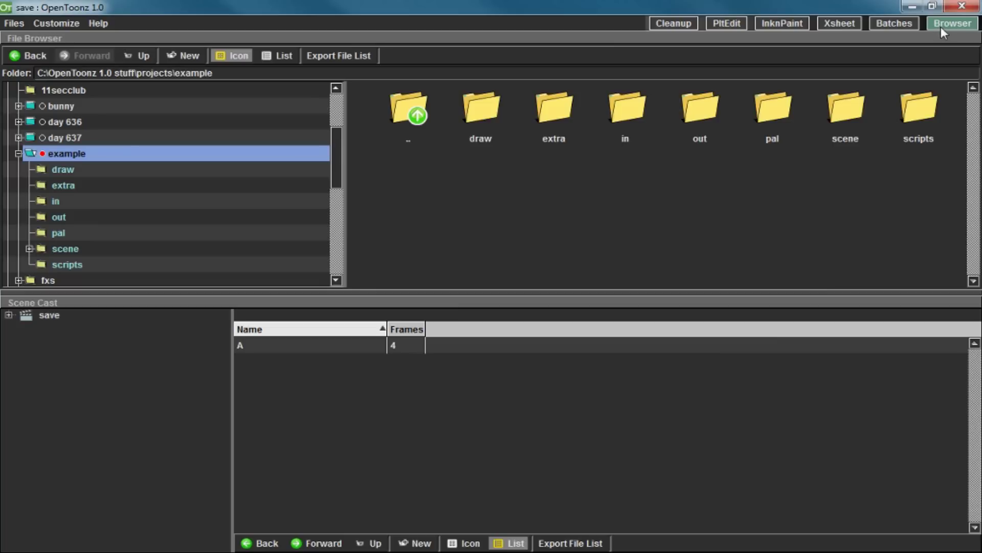
click(959, 7)
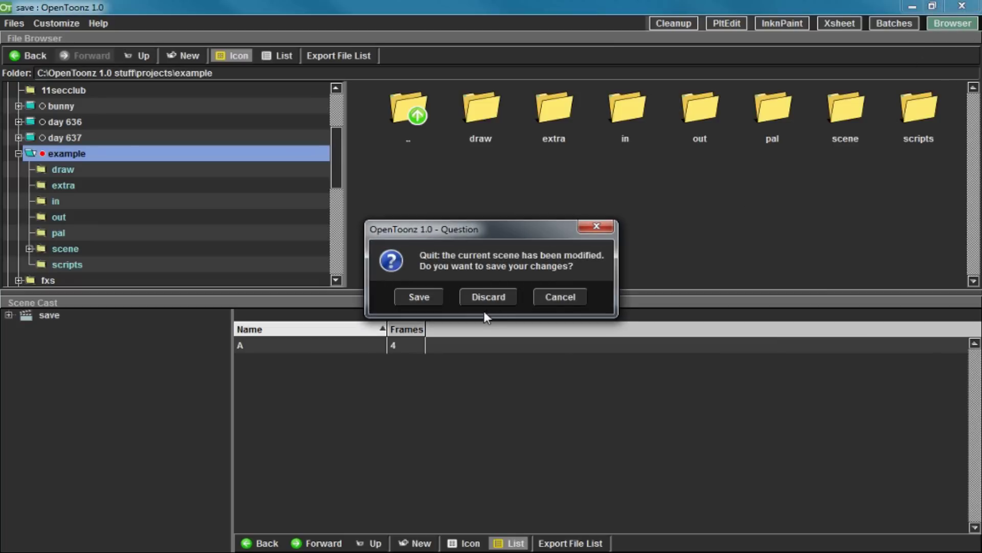
click(566, 296)
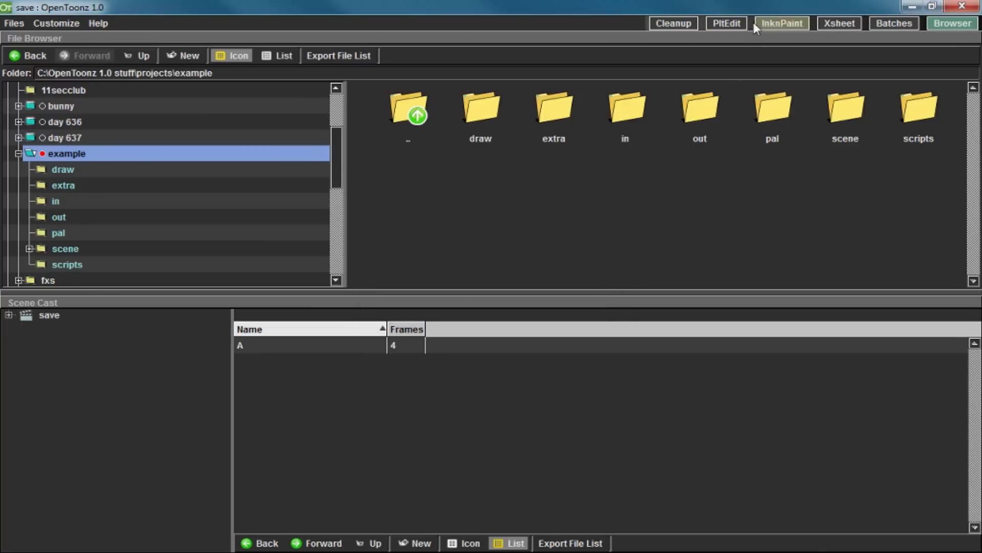
- Save the scene 'save' from the InknPaint room at frame 7, then quit OpenToonz
click(779, 23)
click(102, 251)
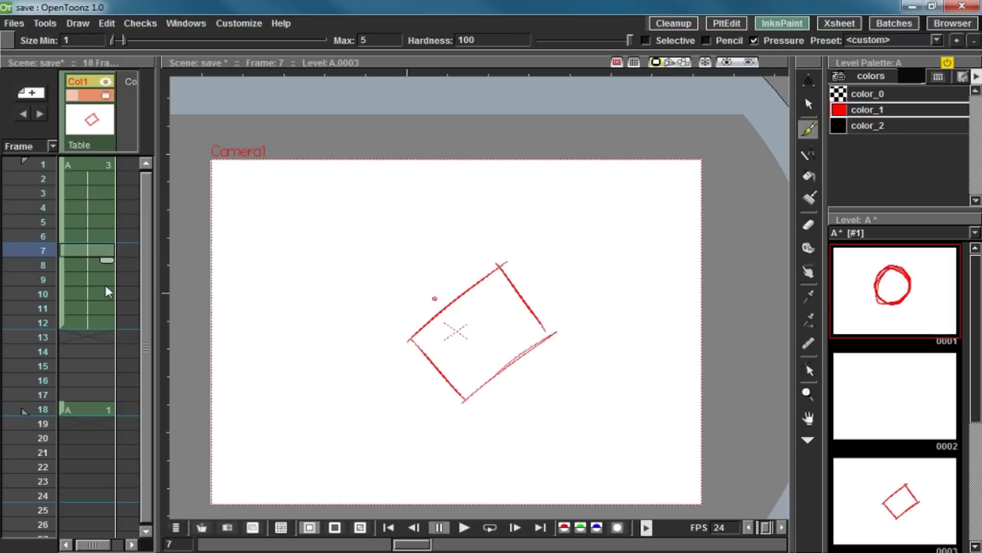
click(14, 23)
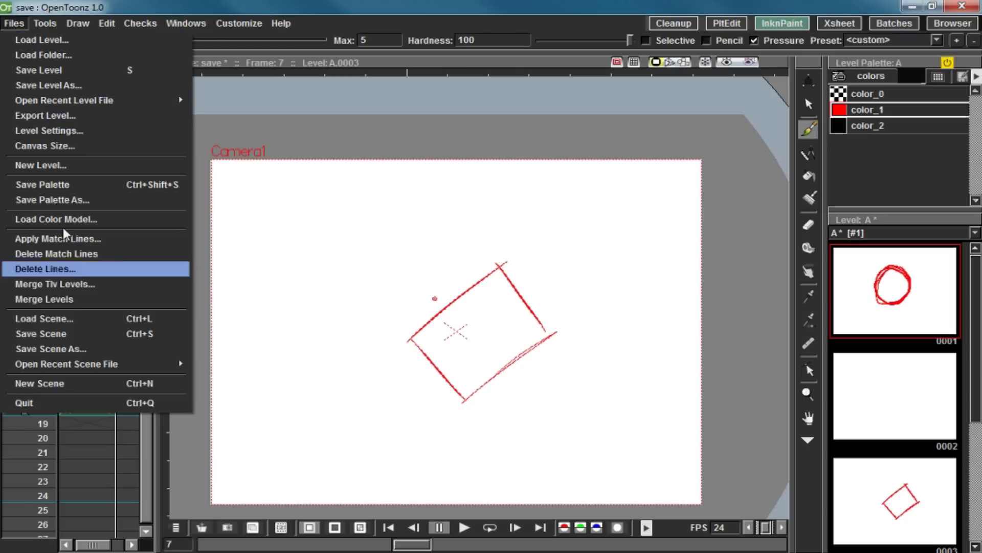
click(90, 339)
click(962, 6)
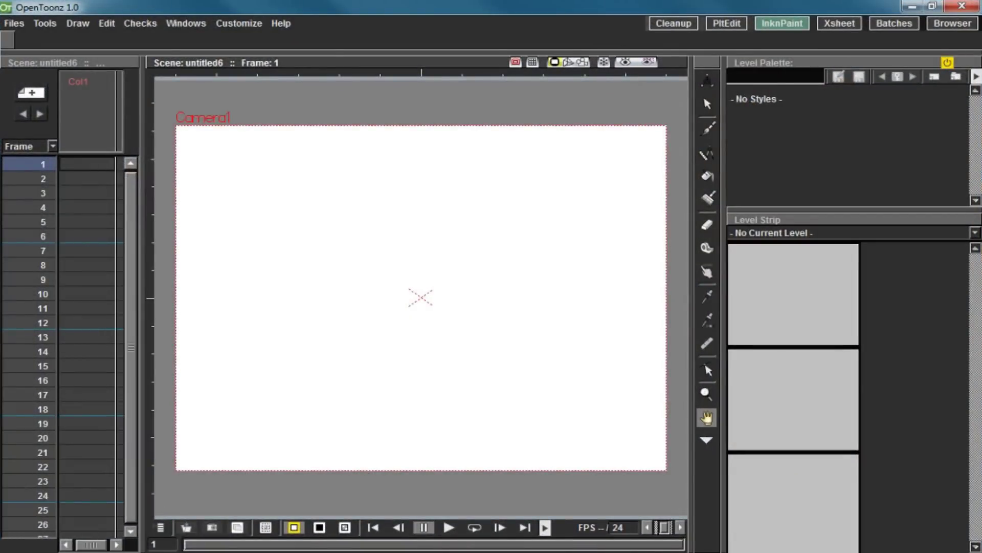
- Load save.tnz from the project's scene folder and select level A in the Scene Cast
click(950, 23)
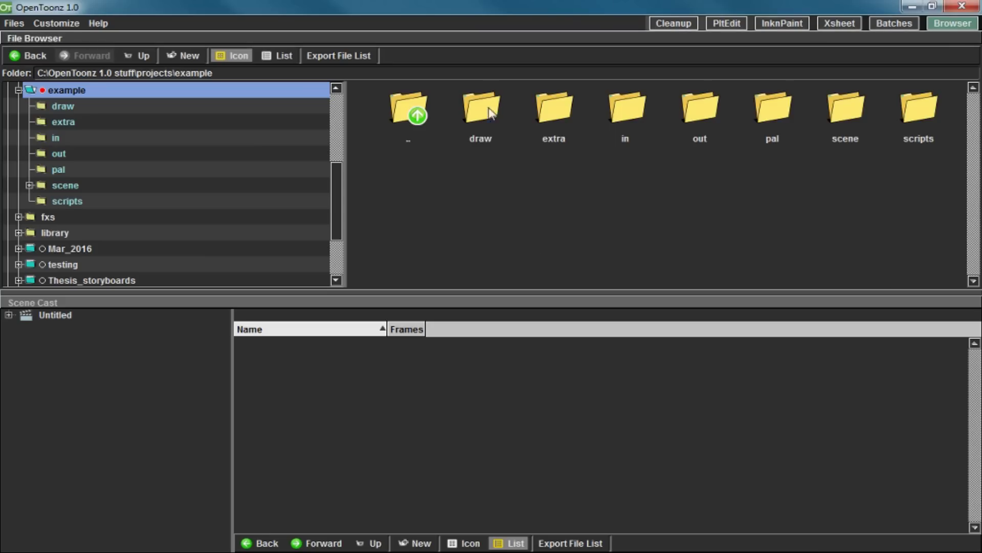
double_click(850, 115)
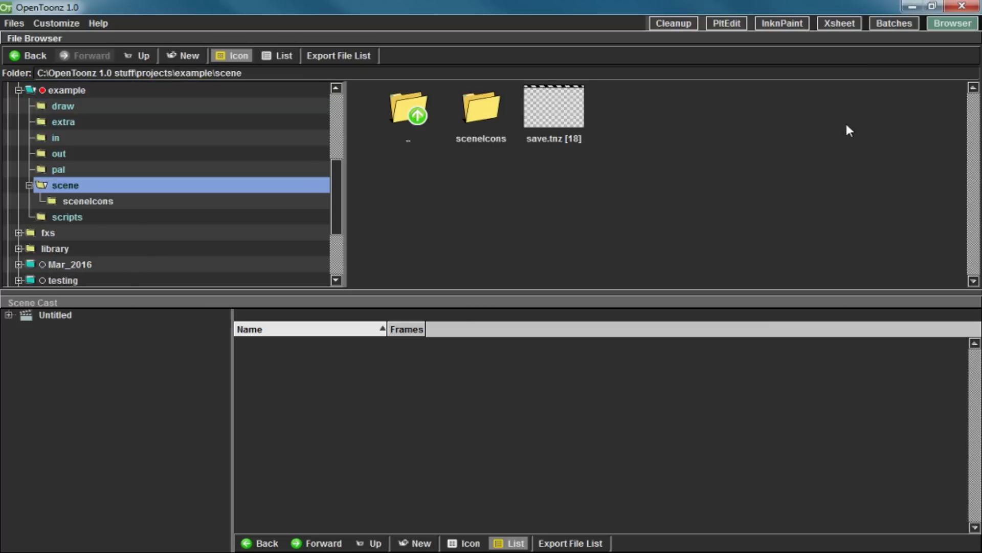
click(562, 114)
right_click(560, 115)
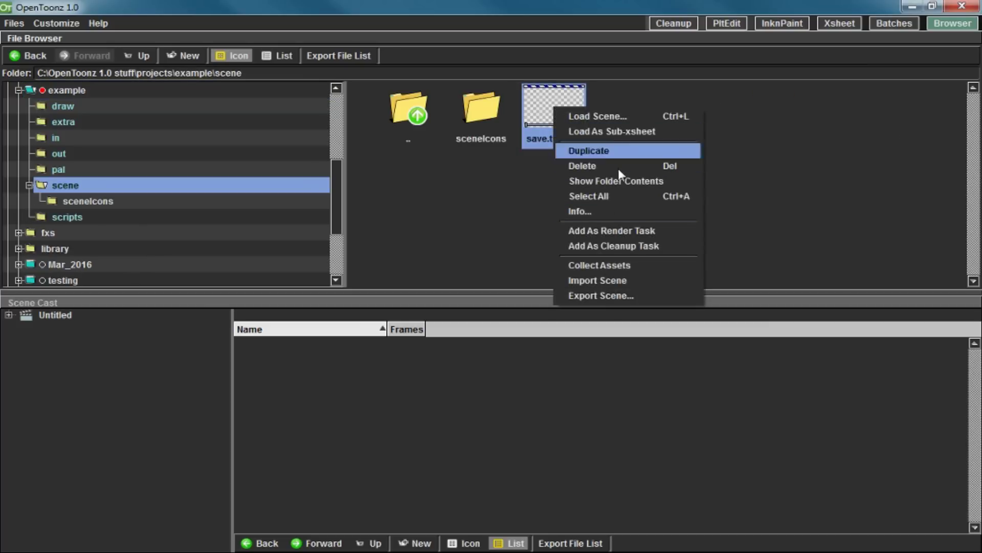
click(639, 116)
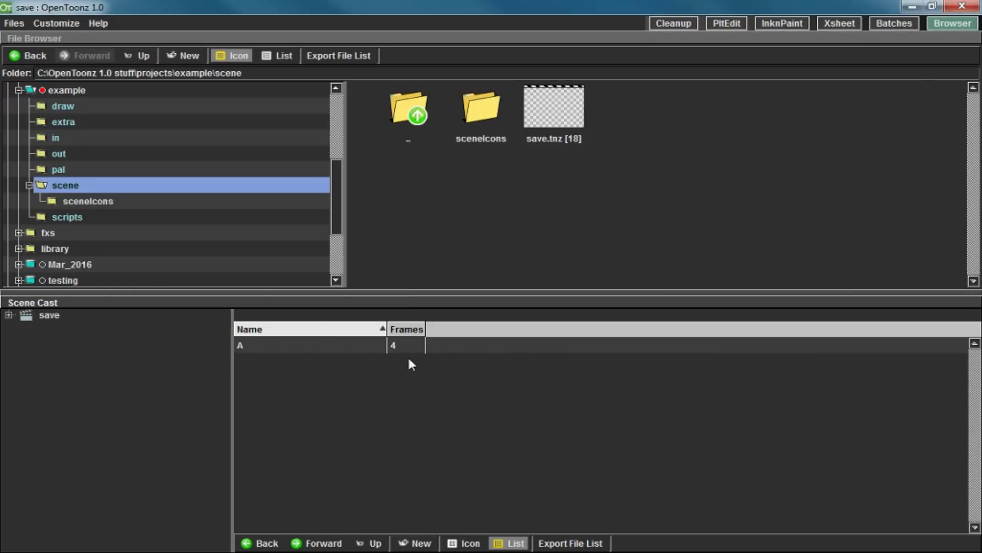
click(248, 348)
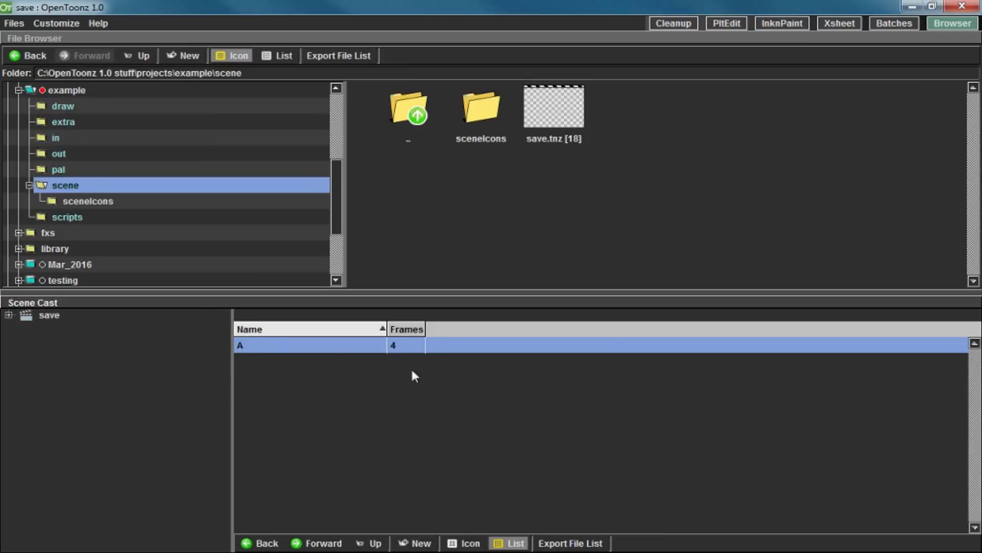
- In InknPaint, check level A's drawings: 0001 circle, 0002 blank, 0003 red rectangle
click(782, 23)
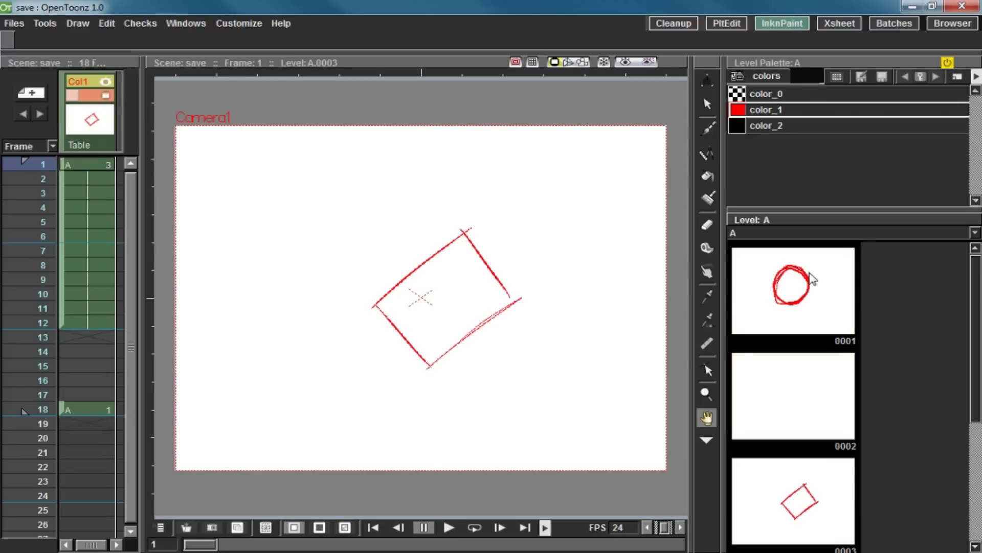
click(809, 275)
click(797, 383)
click(812, 484)
drag(974, 286, 973, 256)
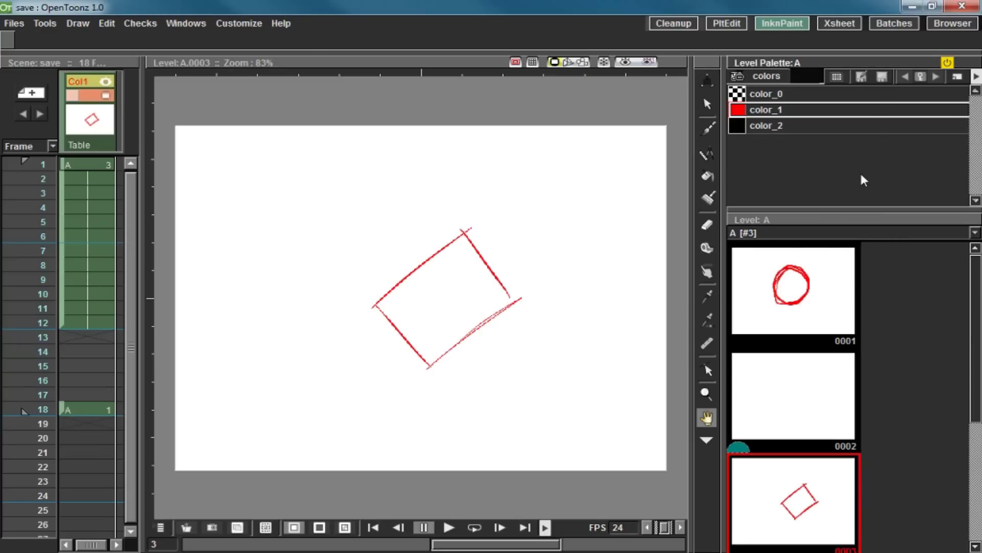